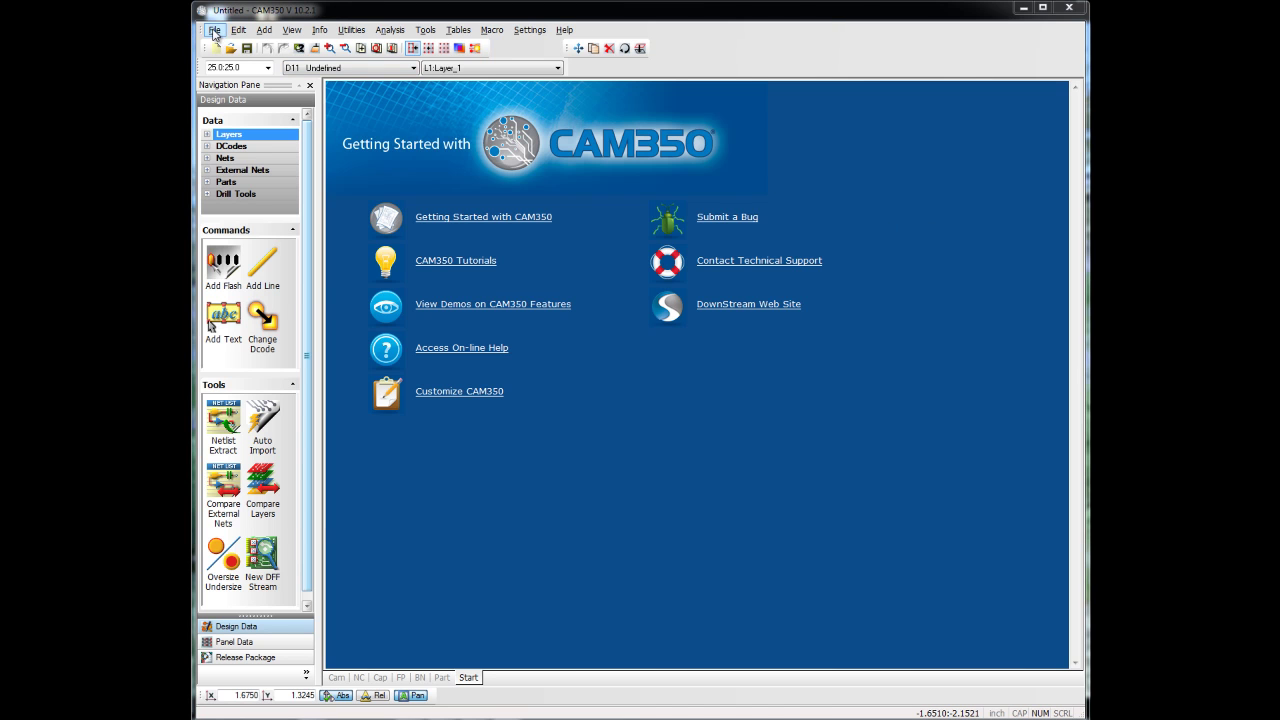
# - AutoImport the 274x Gerber and drill files using the Allegro template
pyautogui.click(214, 31)
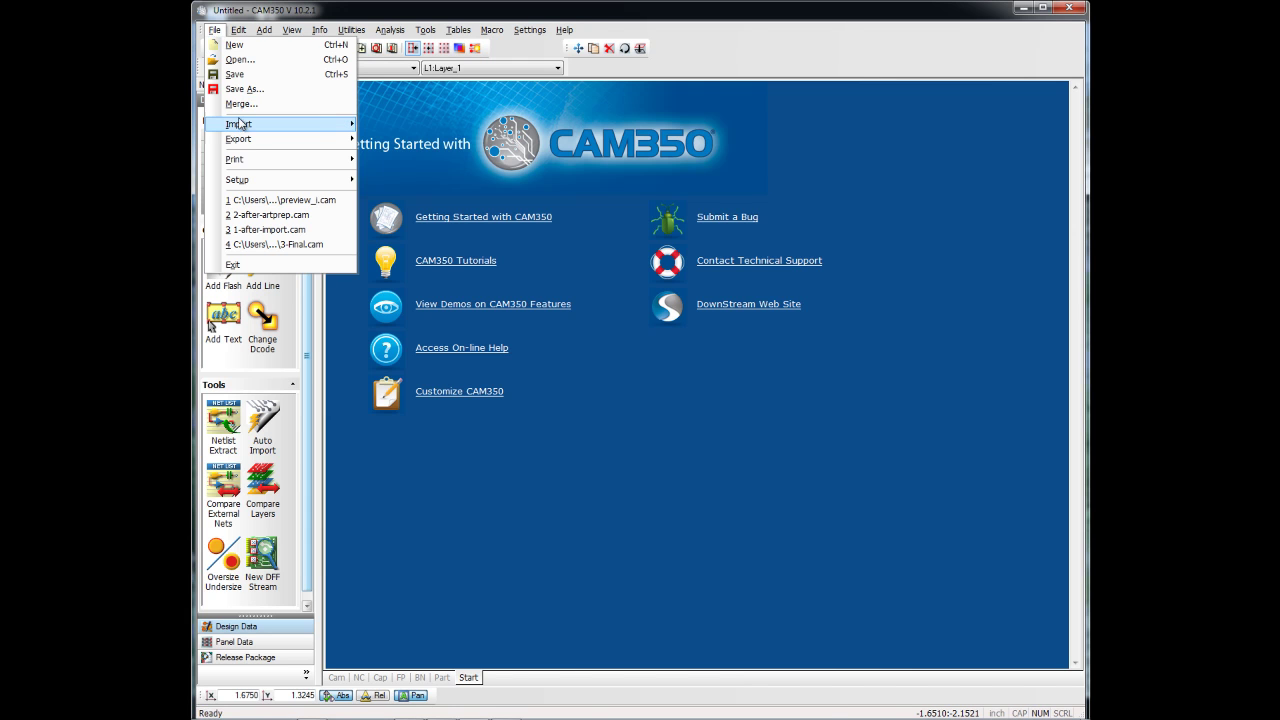
pyautogui.moveTo(240, 126)
pyautogui.click(404, 124)
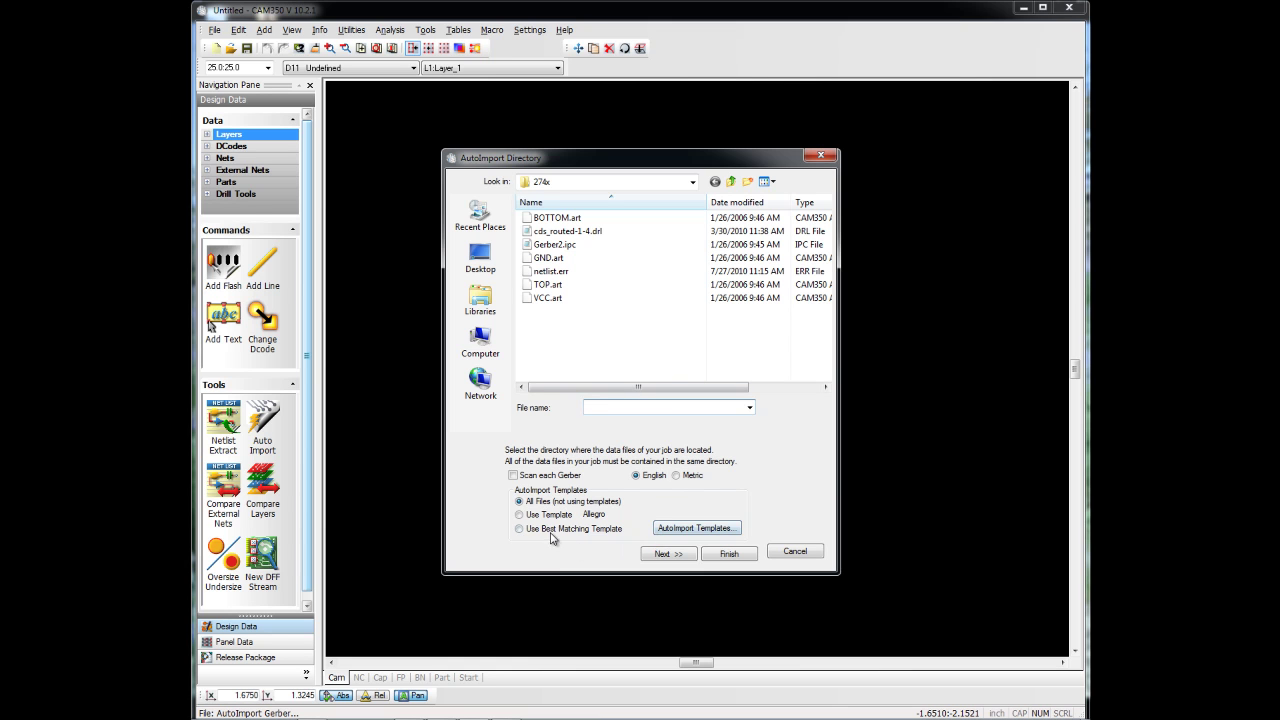
pyautogui.click(520, 515)
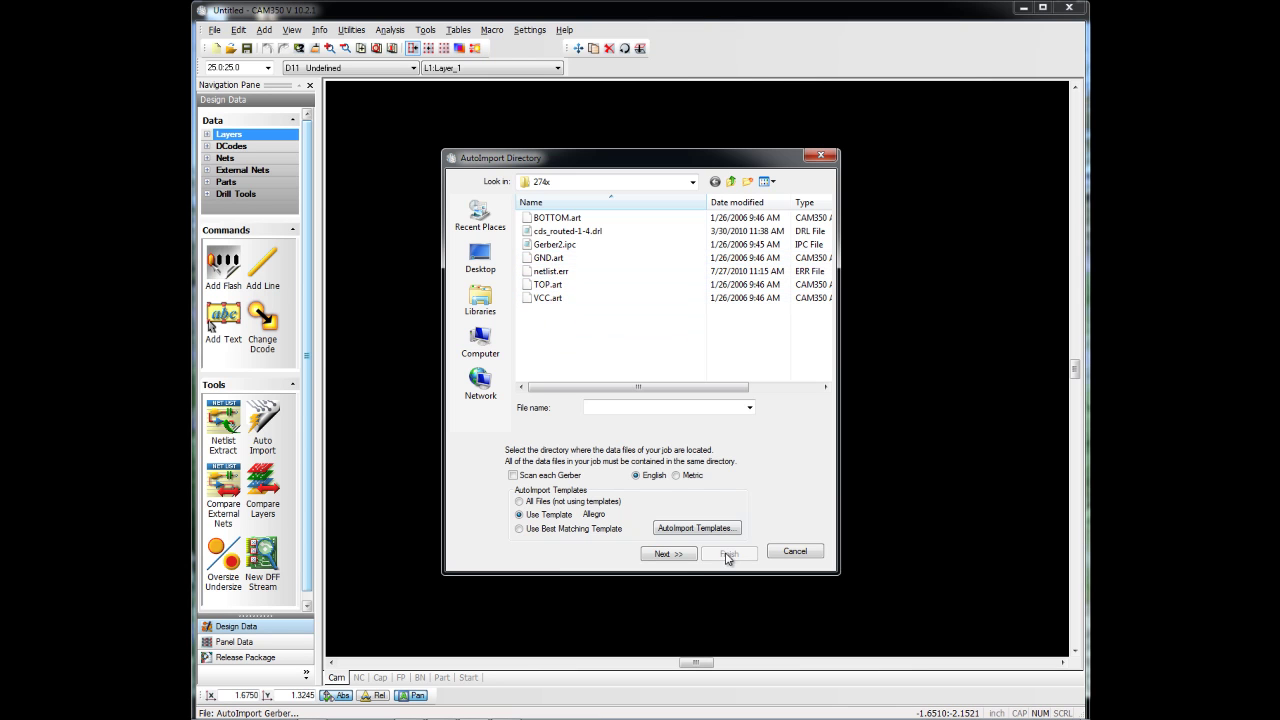
pyautogui.click(662, 554)
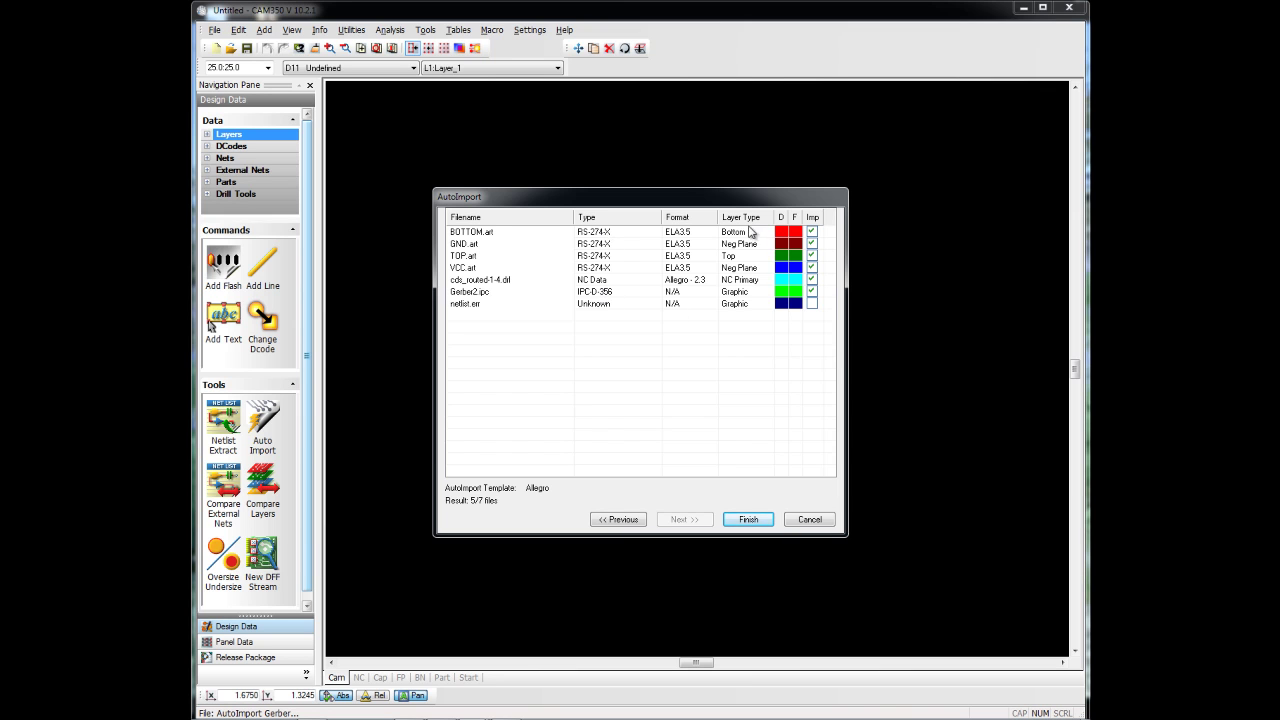
pyautogui.click(750, 520)
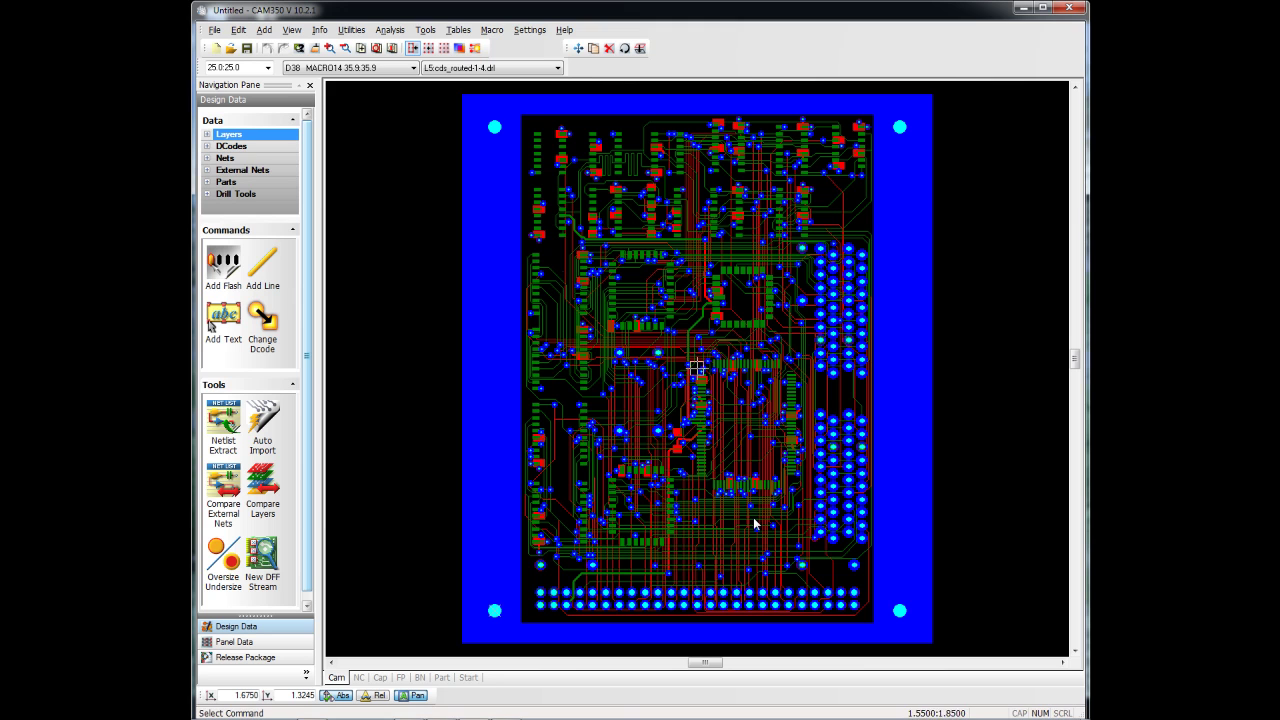
# - Display only the TOP copper and cds_routed drill layers, then bring up the GND layer's options
pyautogui.click(208, 135)
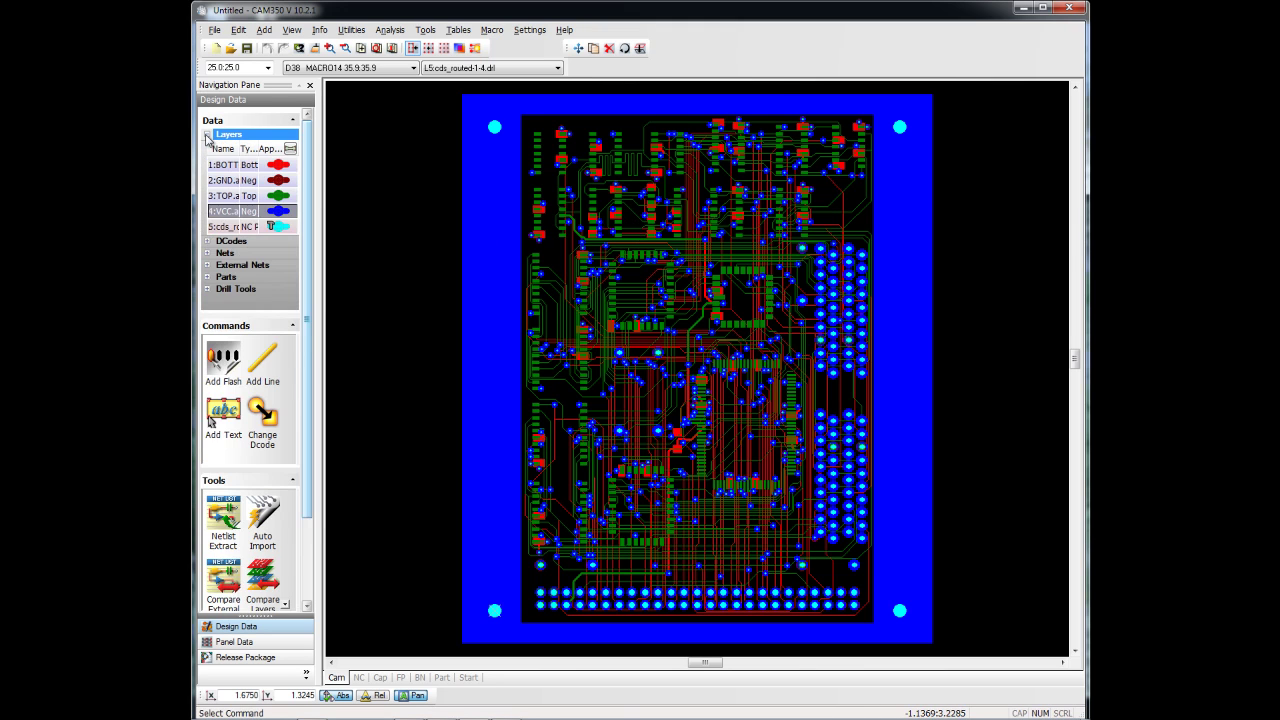
pyautogui.doubleClick(226, 196)
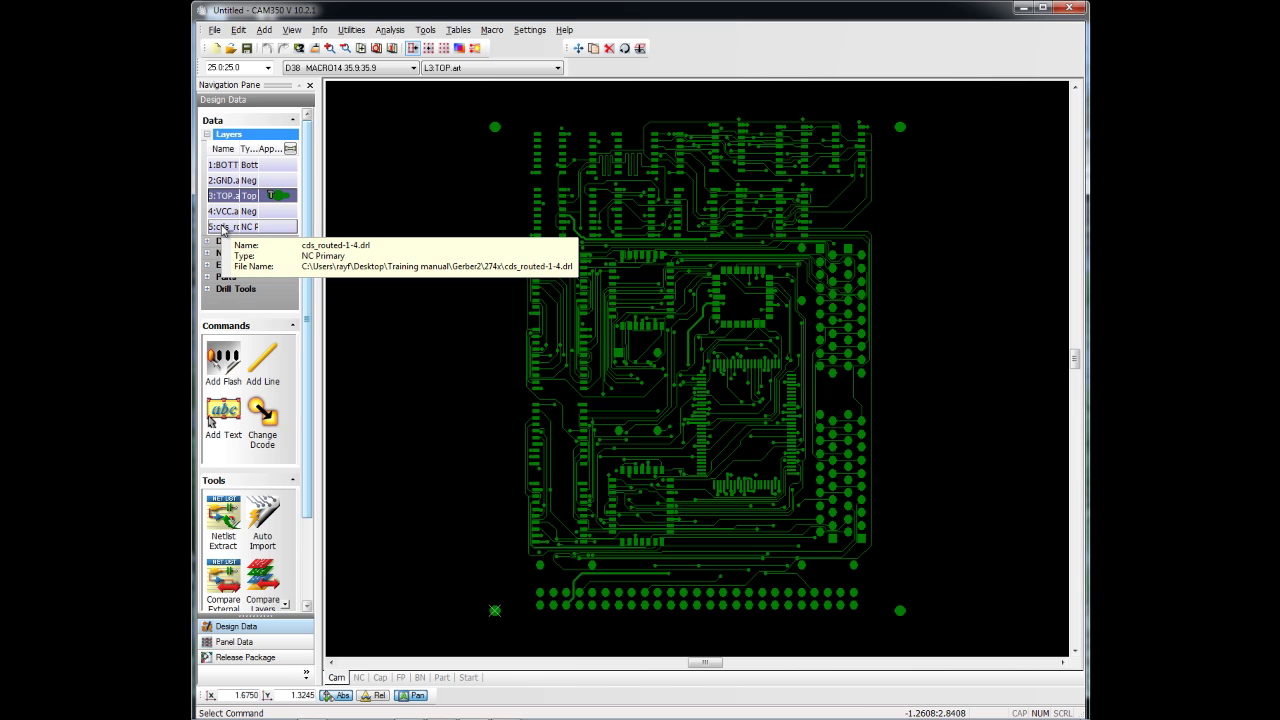
pyautogui.doubleClick(222, 228)
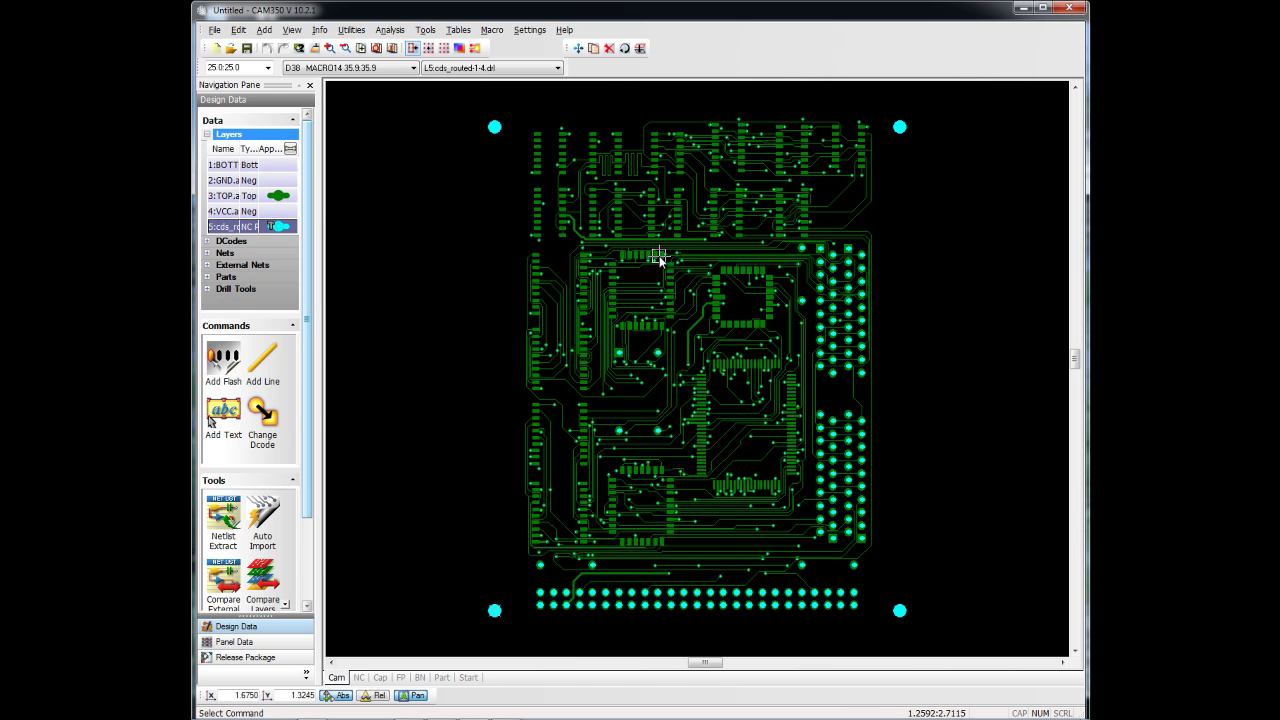
pyautogui.rightClick(225, 182)
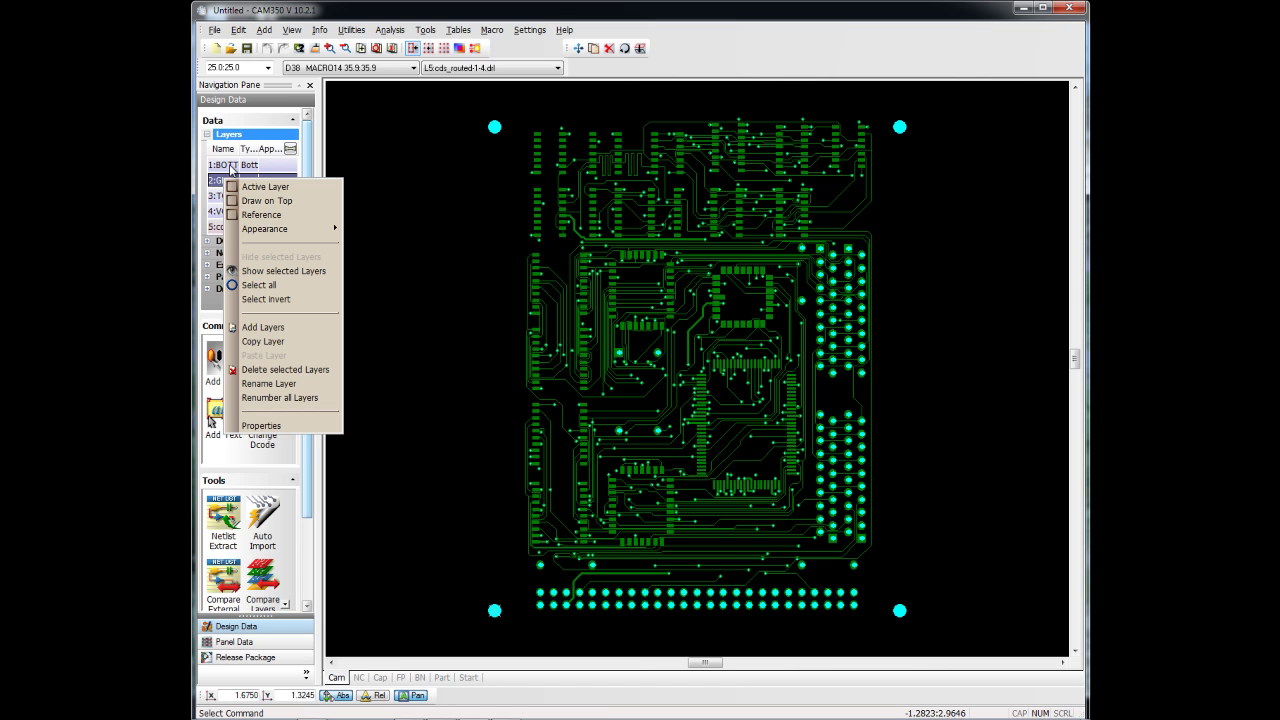
# - Fold the layer list away and highlight pads for D-codes D10 (Round 80.0) and D11 (Round 60.0)
pyautogui.click(208, 137)
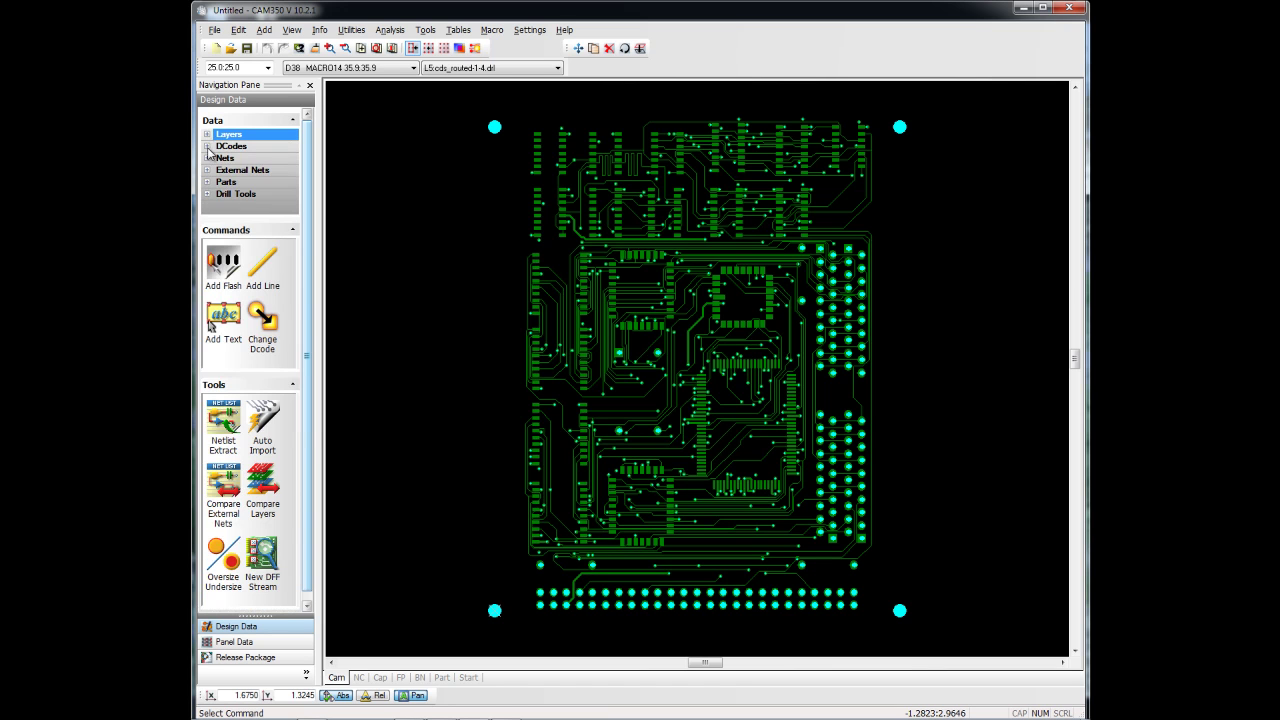
pyautogui.click(207, 147)
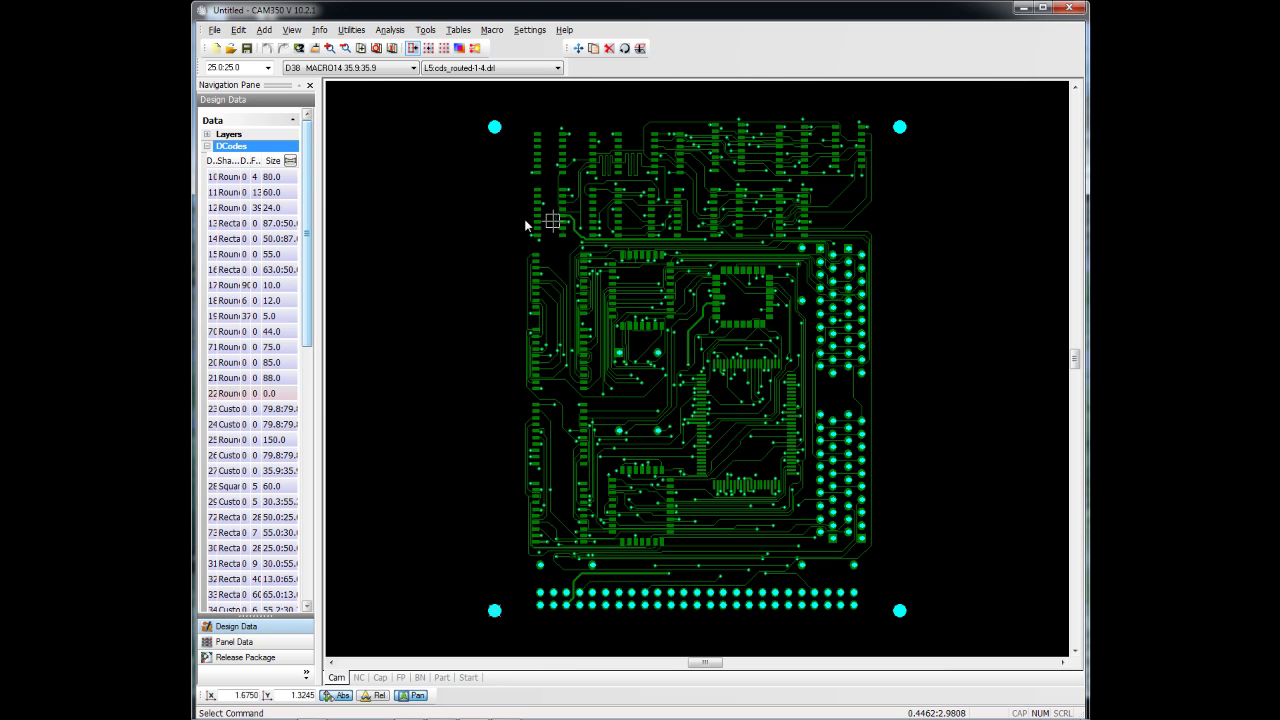
pyautogui.click(226, 178)
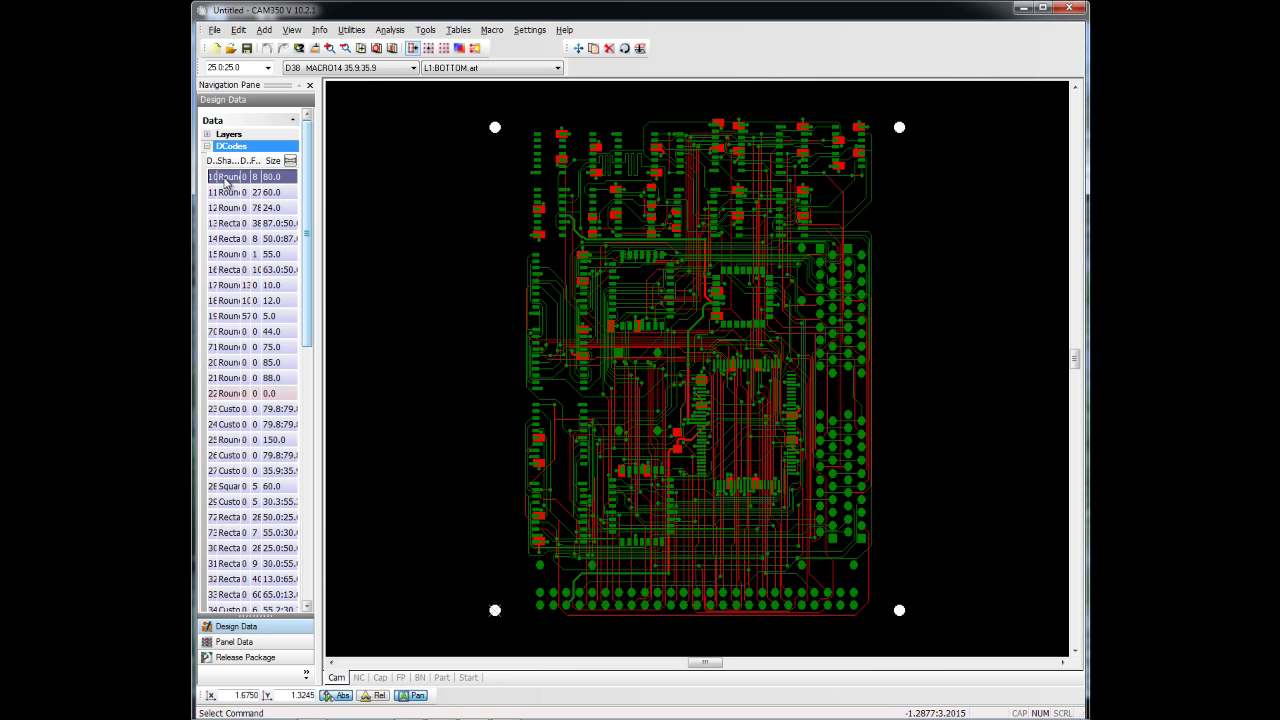
pyautogui.click(227, 192)
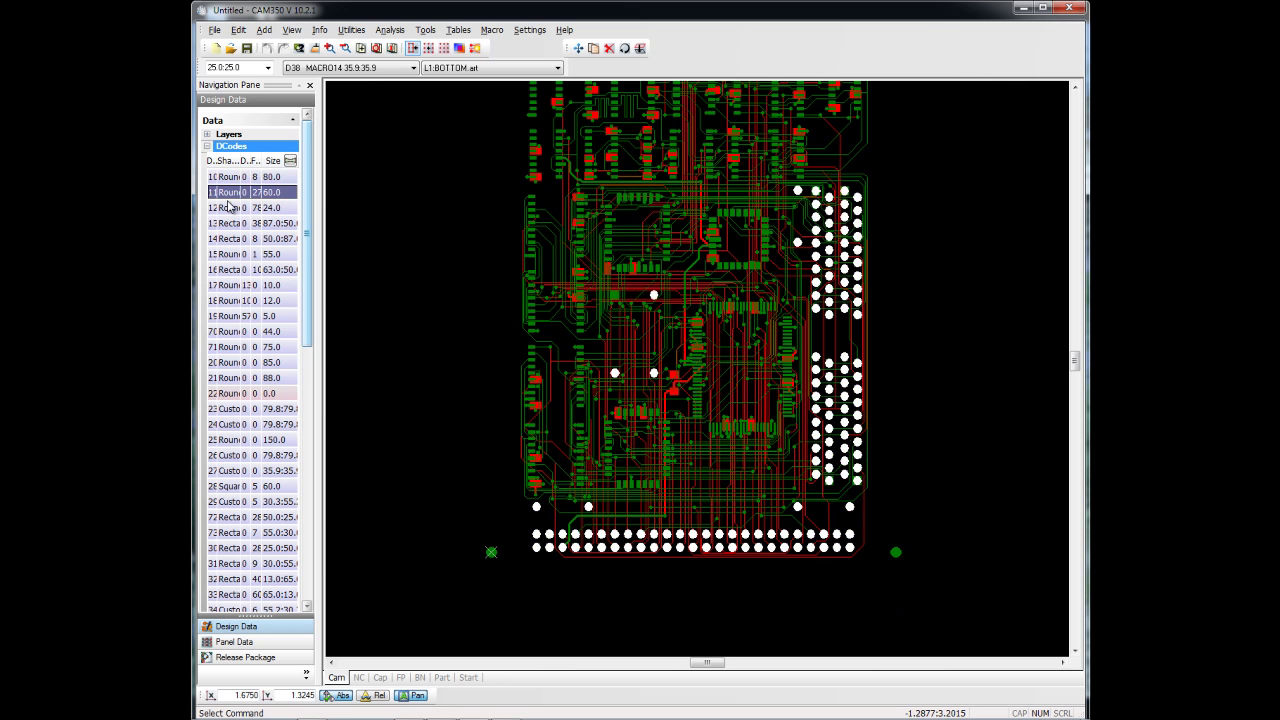
pyautogui.moveTo(232, 196)
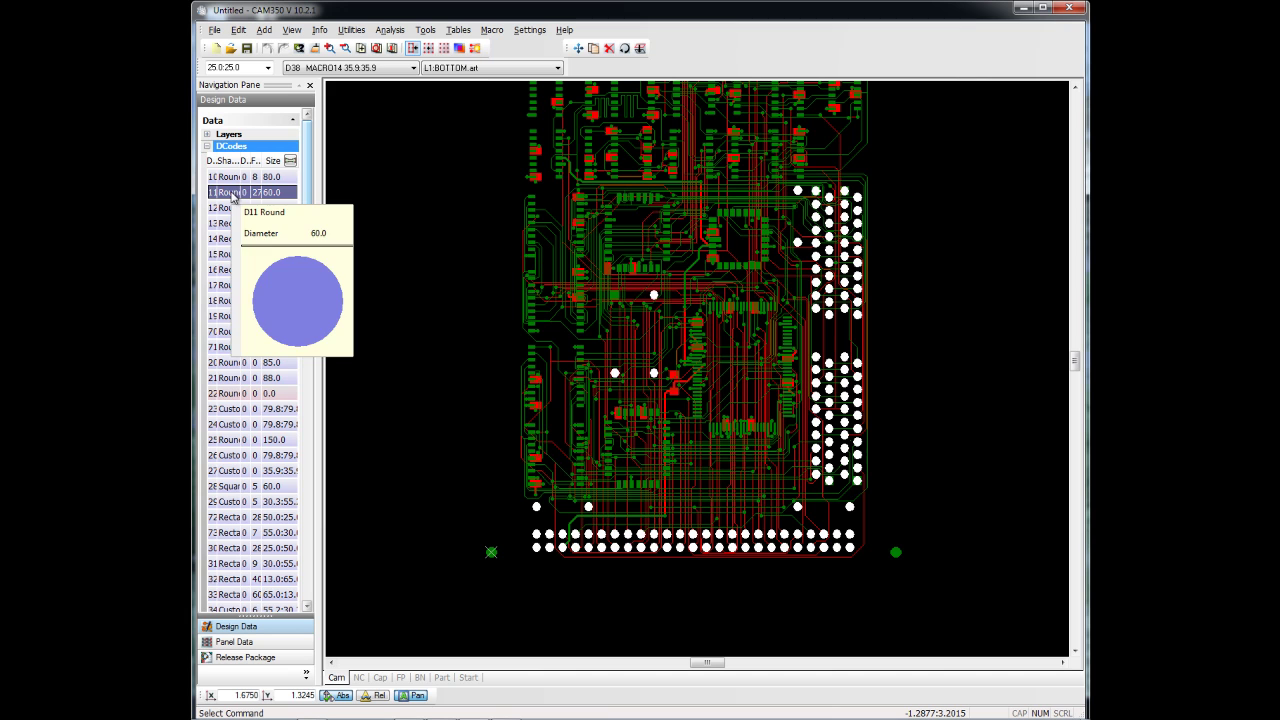
# - Select external nets A1 through A9 so their locations show as X markers
pyautogui.click(207, 146)
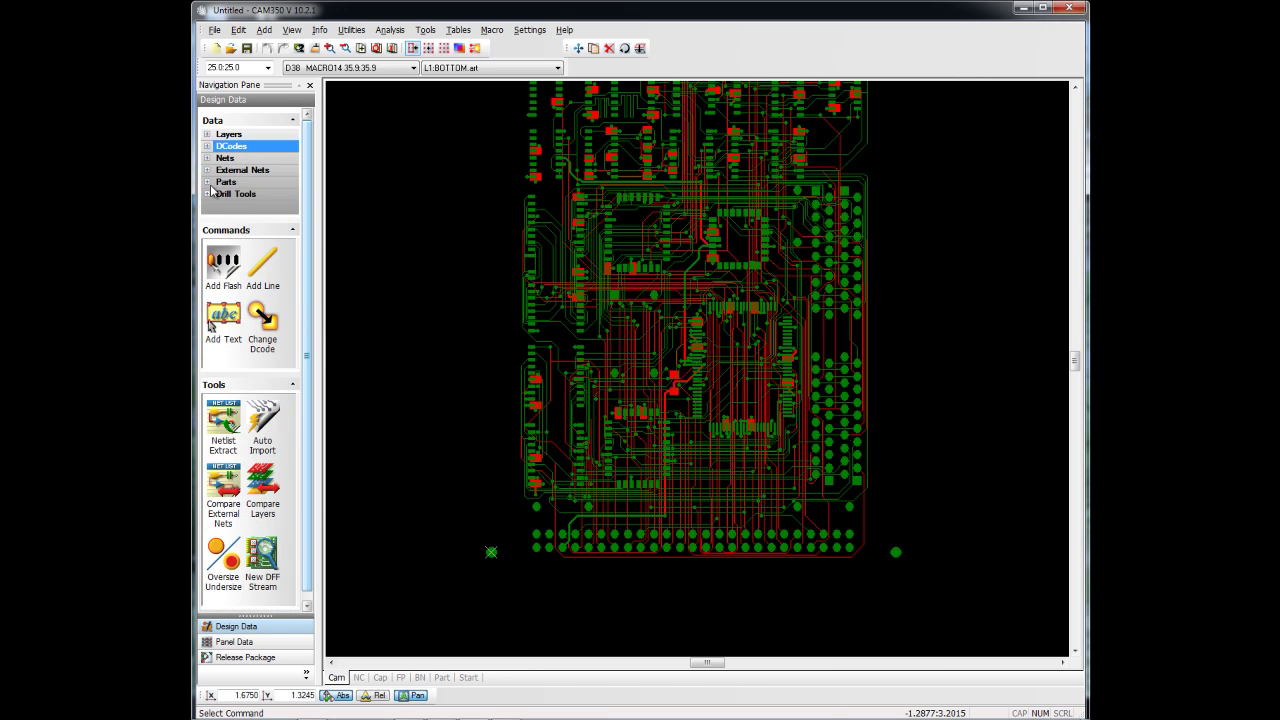
pyautogui.click(207, 170)
pyautogui.click(236, 202)
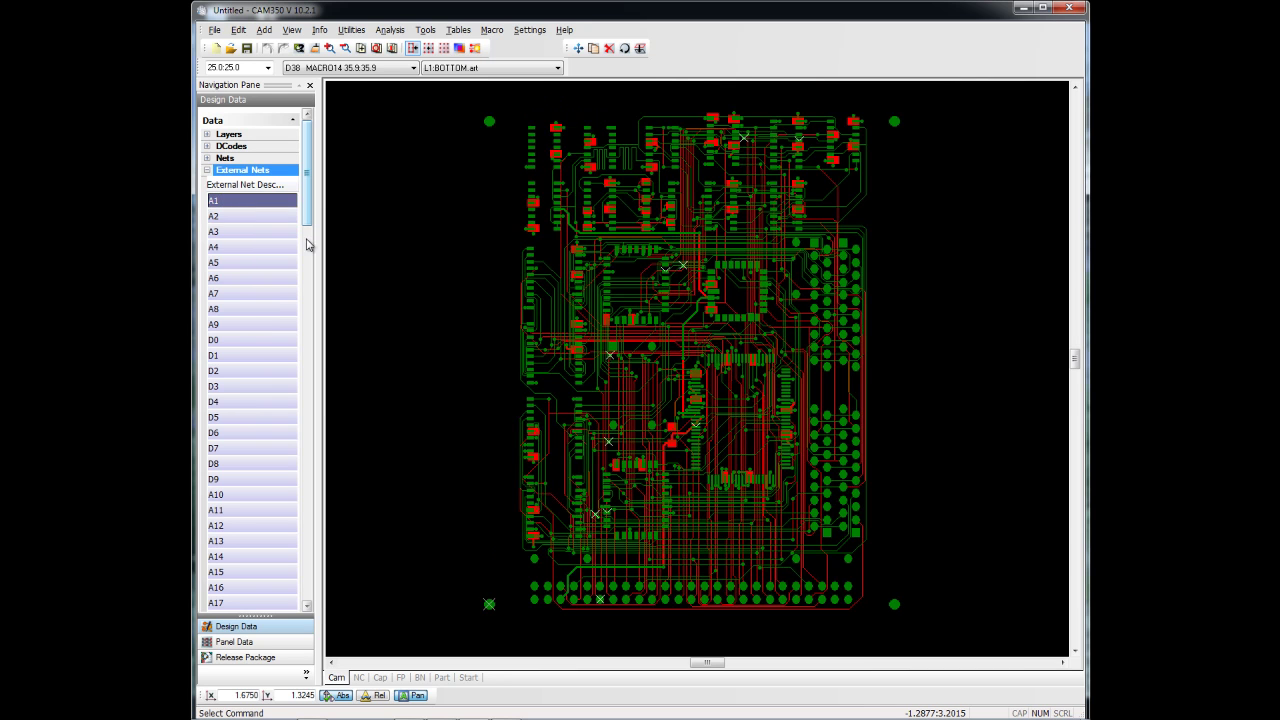
pyautogui.scroll(2, 668, 287)
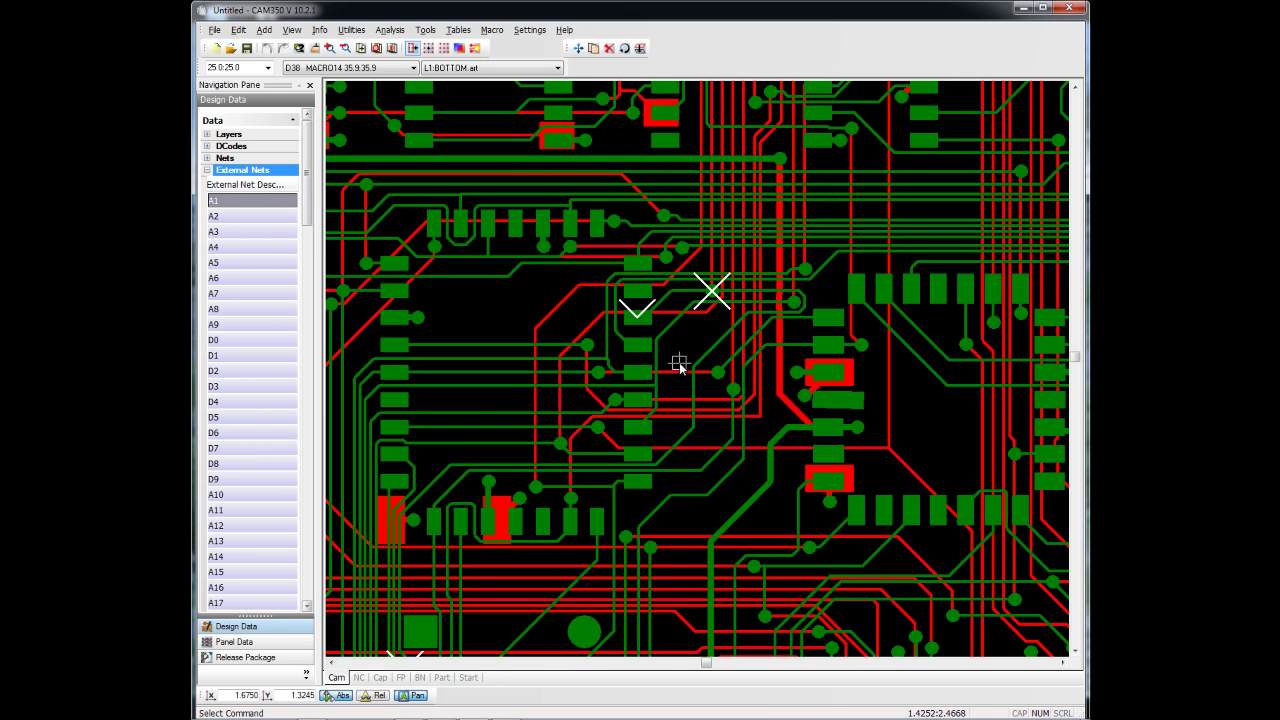
pyautogui.keyDown('ctrl'); pyautogui.click(238, 216); pyautogui.keyUp('ctrl')
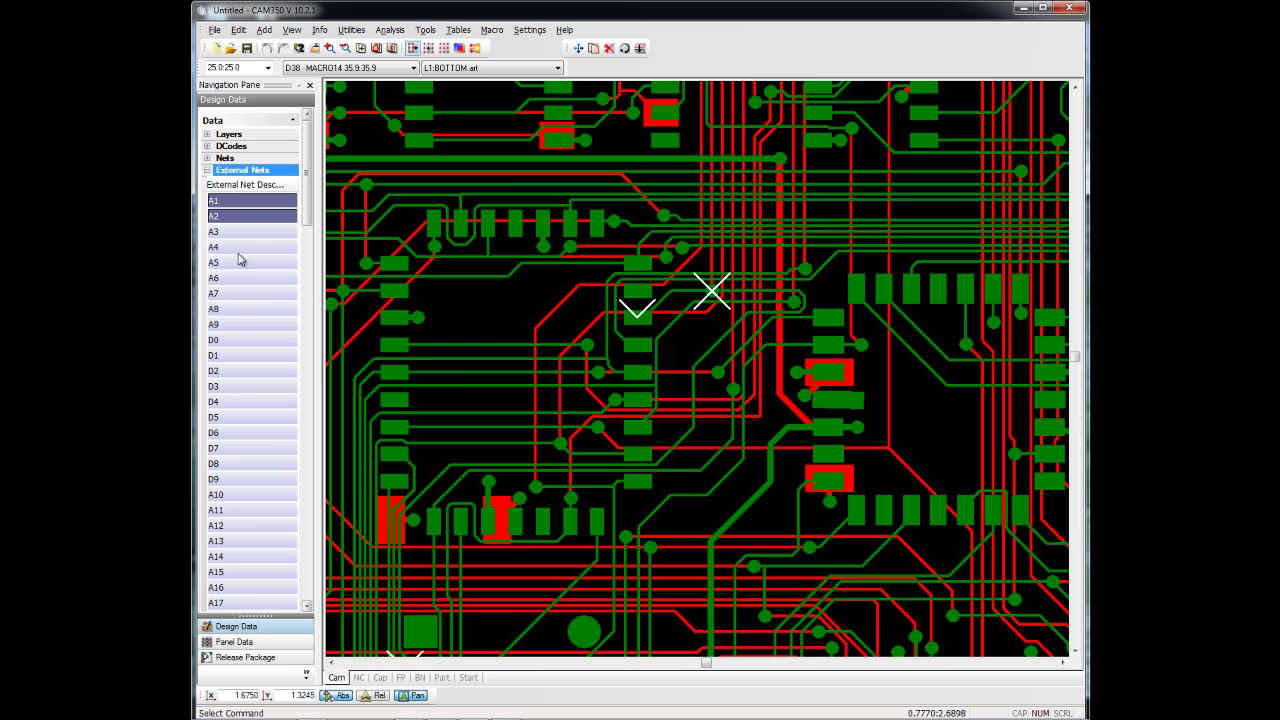
pyautogui.keyDown('shift'); pyautogui.click(240, 324); pyautogui.keyUp('shift')
pyautogui.scroll(-3, 449, 303)
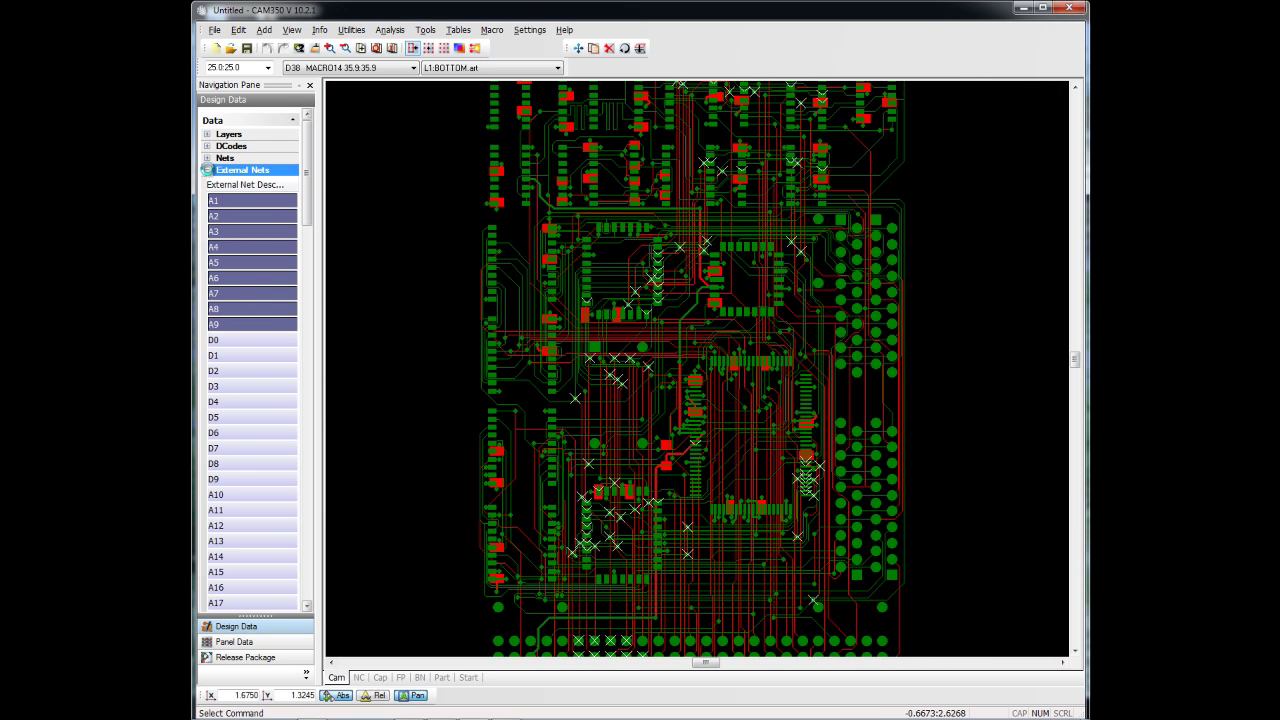
pyautogui.click(207, 170)
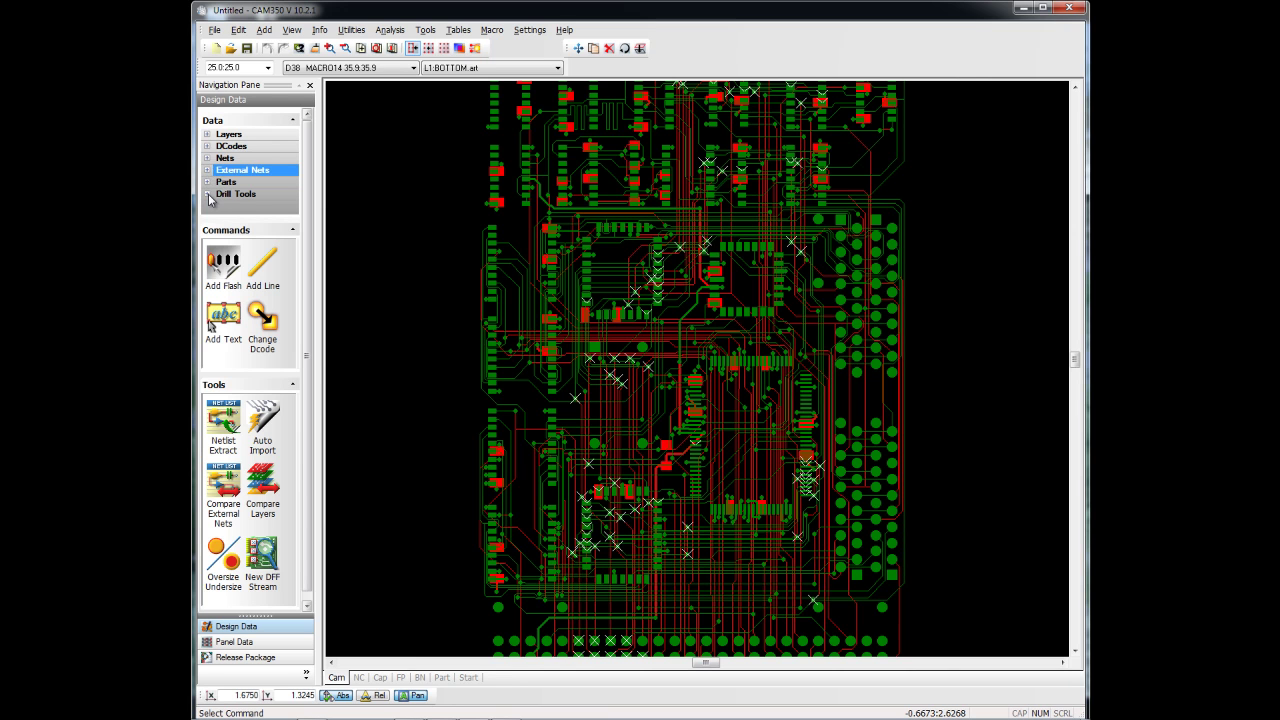
# - Show only the cds_routed drill layer and highlight drill tools 1–5, from 13.0 up to 96.0
pyautogui.click(207, 134)
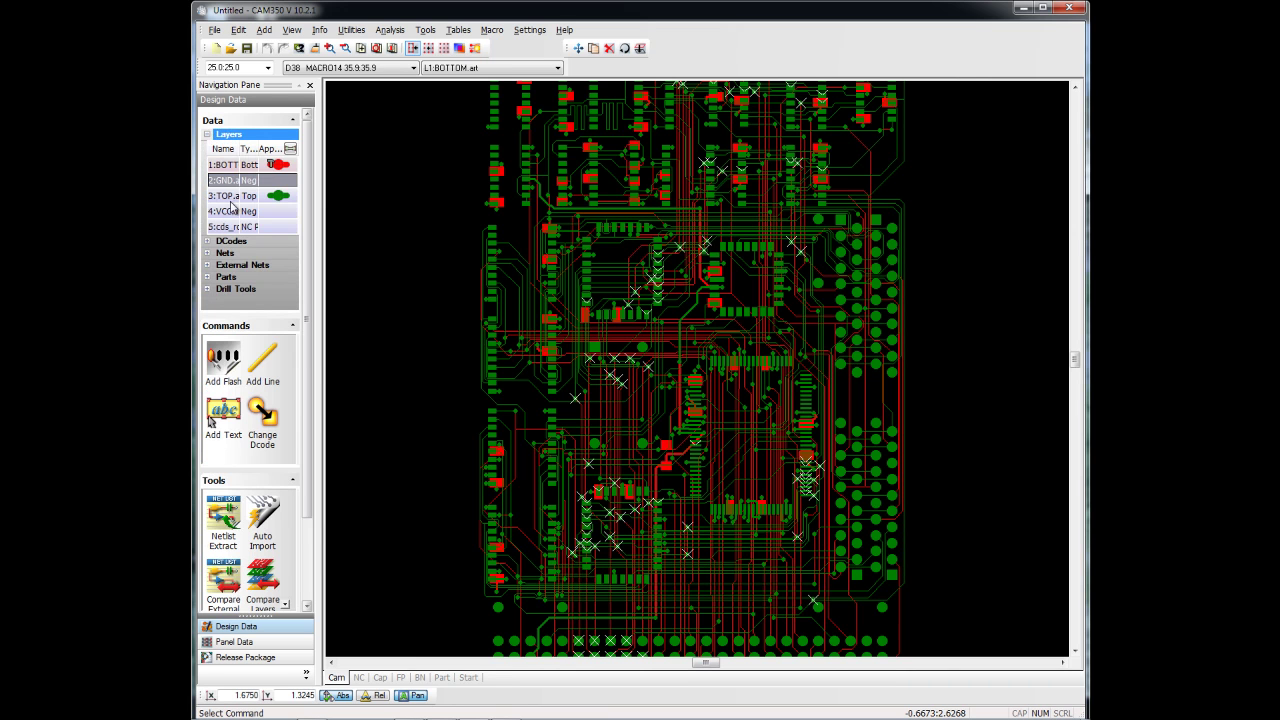
pyautogui.doubleClick(220, 228)
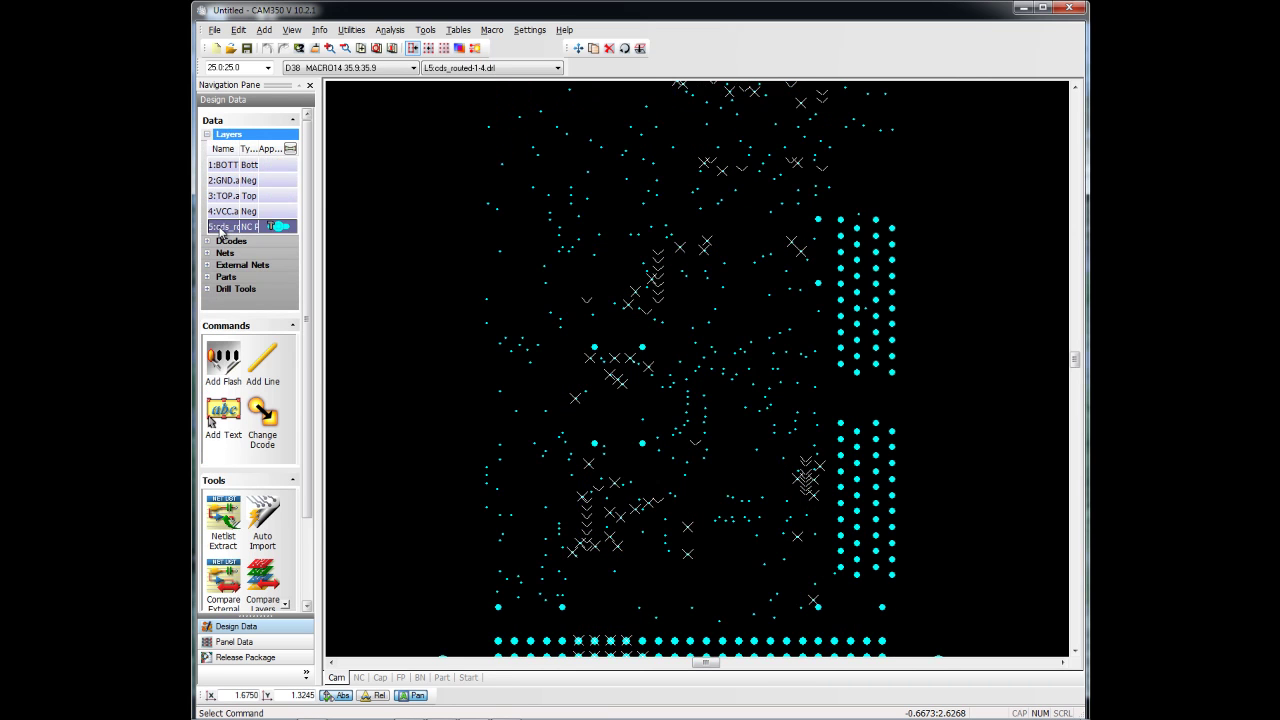
pyautogui.click(207, 289)
pyautogui.click(223, 333)
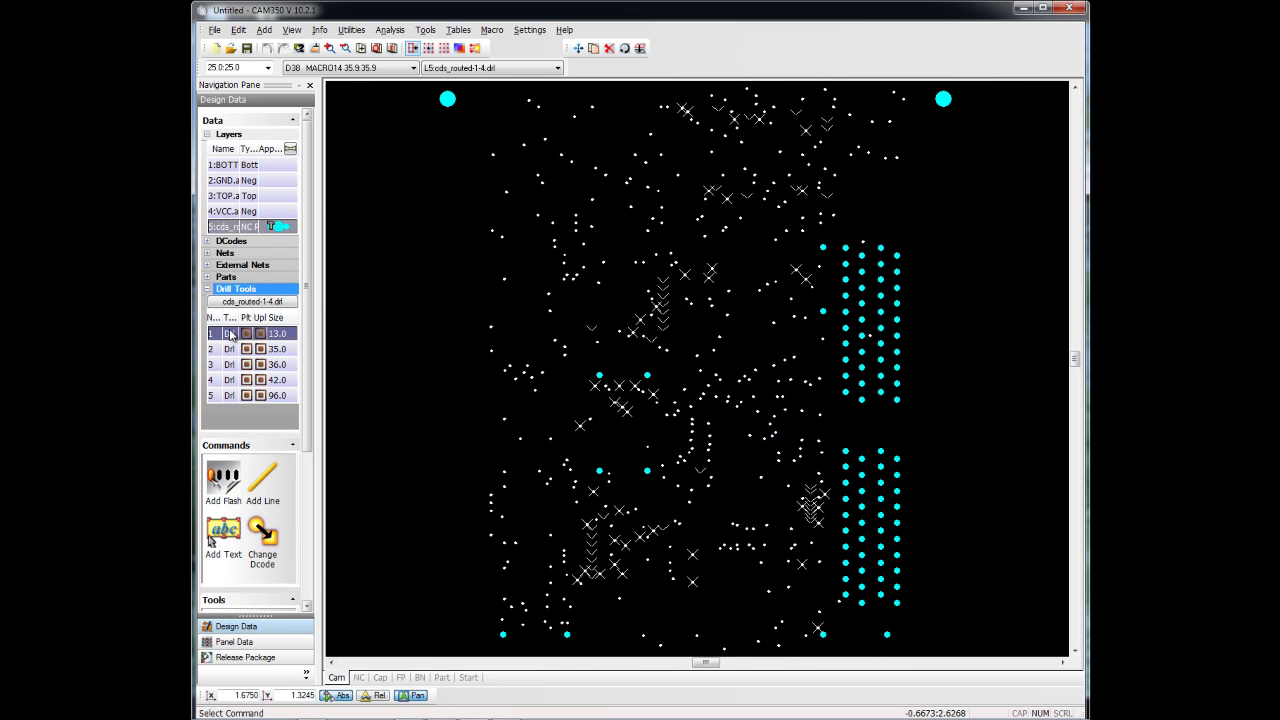
pyautogui.click(228, 349)
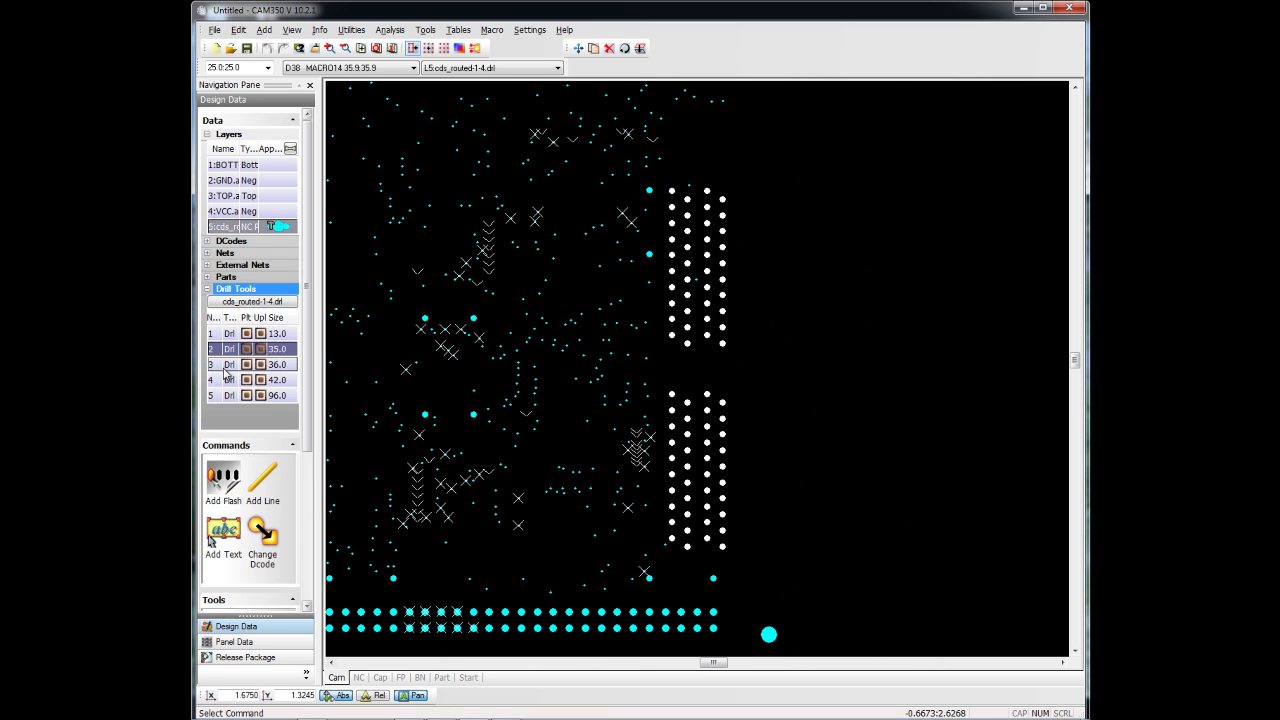
pyautogui.click(225, 365)
pyautogui.click(223, 380)
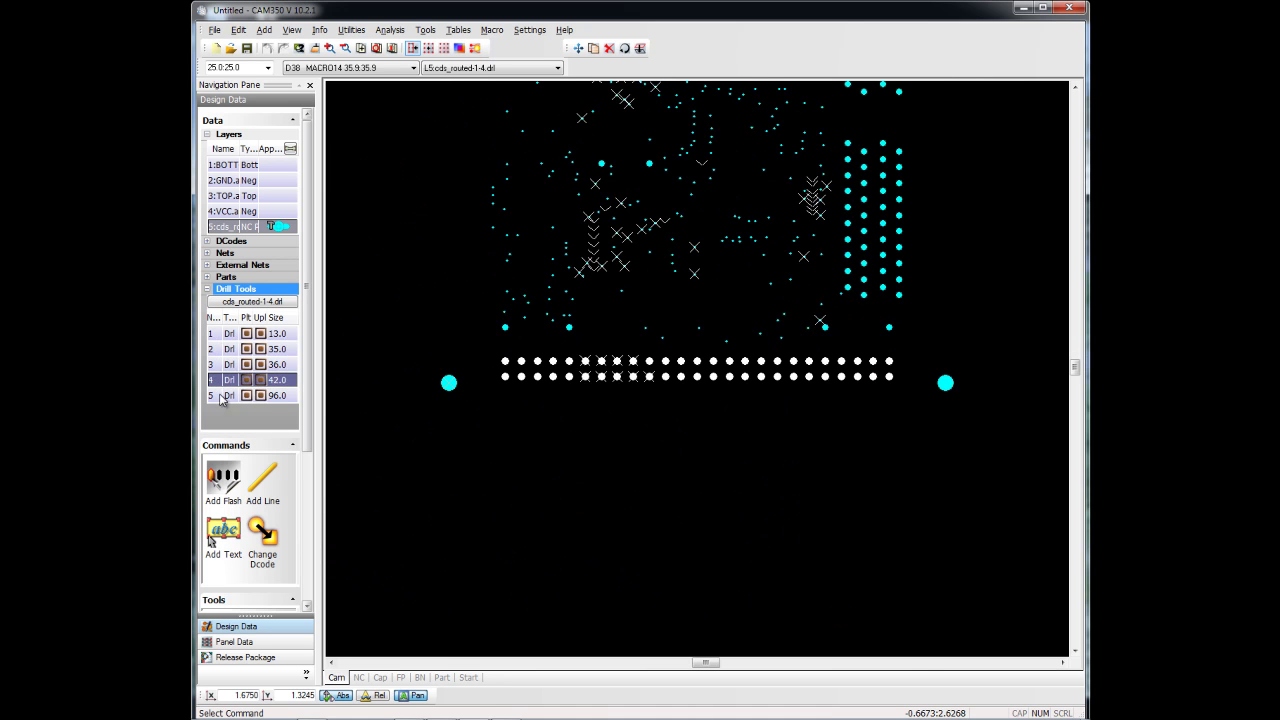
pyautogui.click(220, 396)
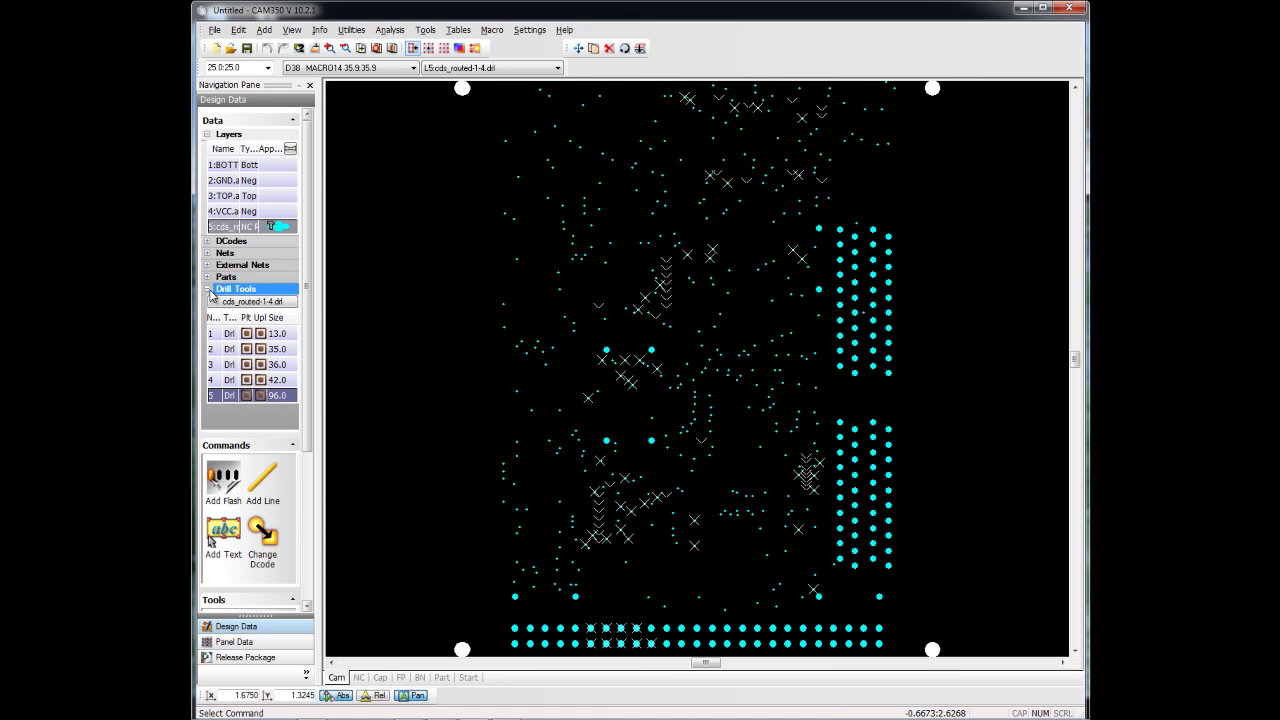
pyautogui.click(209, 290)
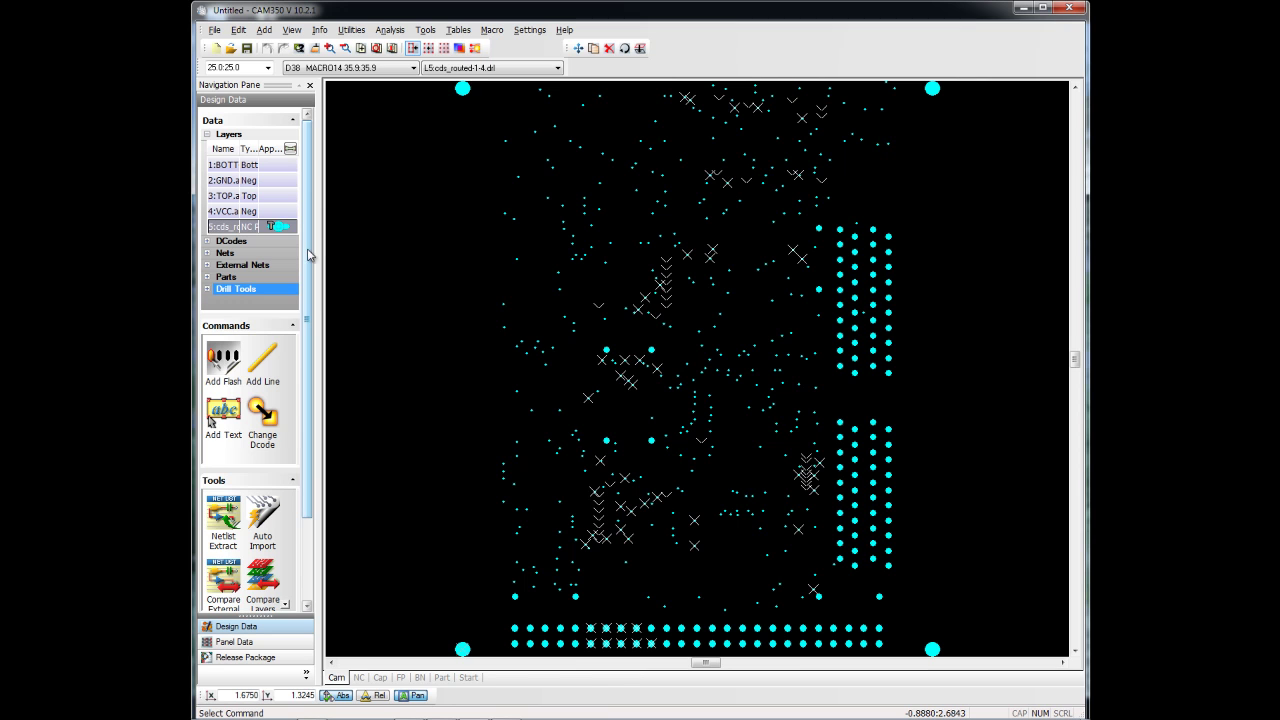
# - Start a new empty board, discarding the current one without saving
pyautogui.click(207, 134)
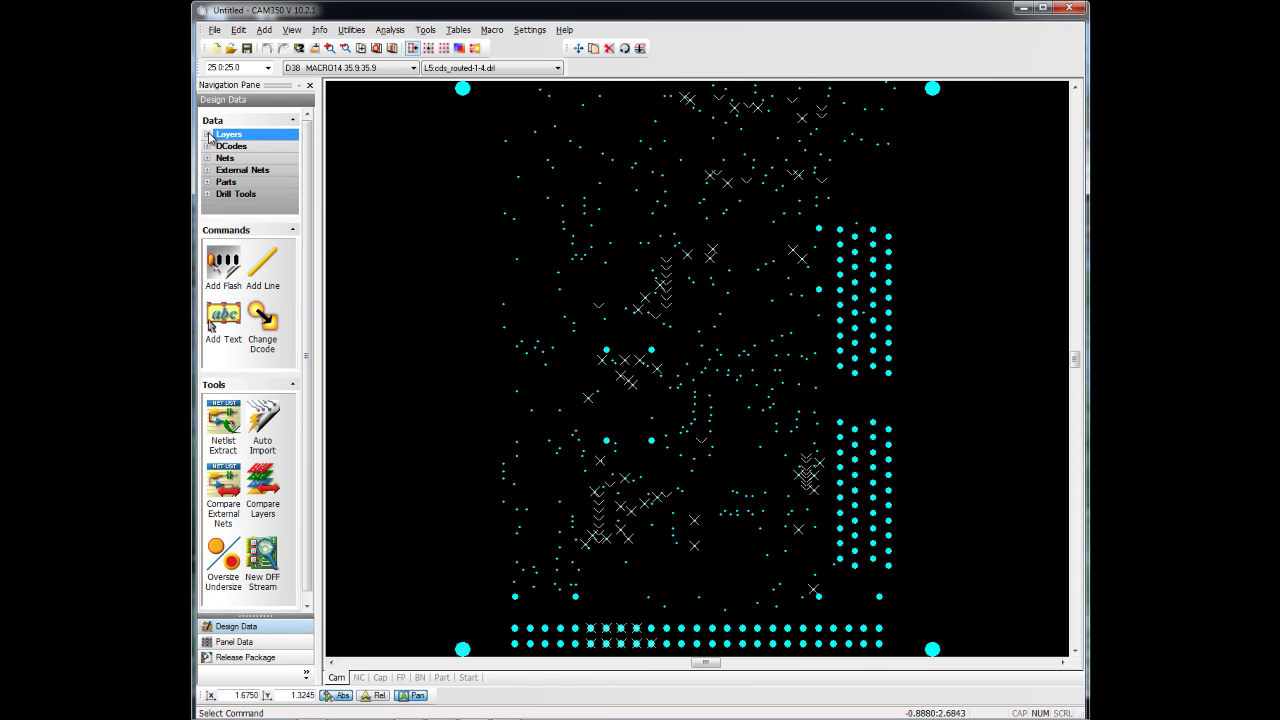
pyautogui.click(219, 36)
pyautogui.click(232, 47)
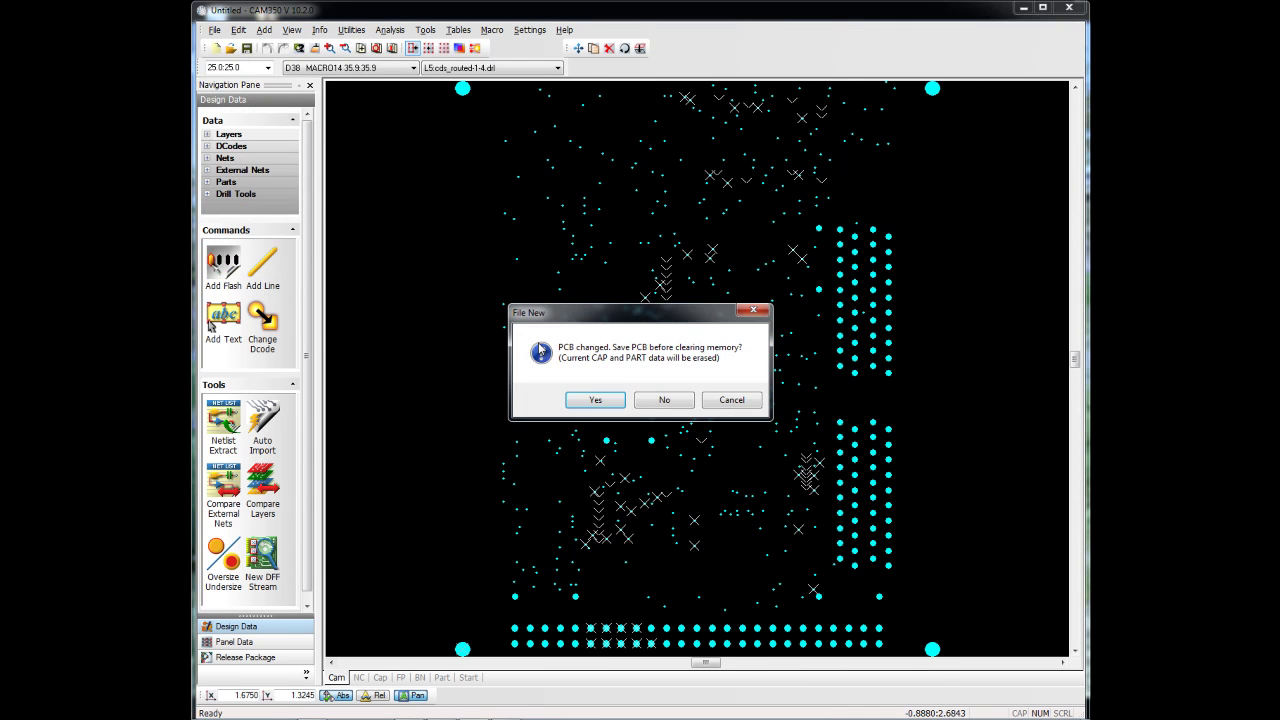
pyautogui.click(664, 400)
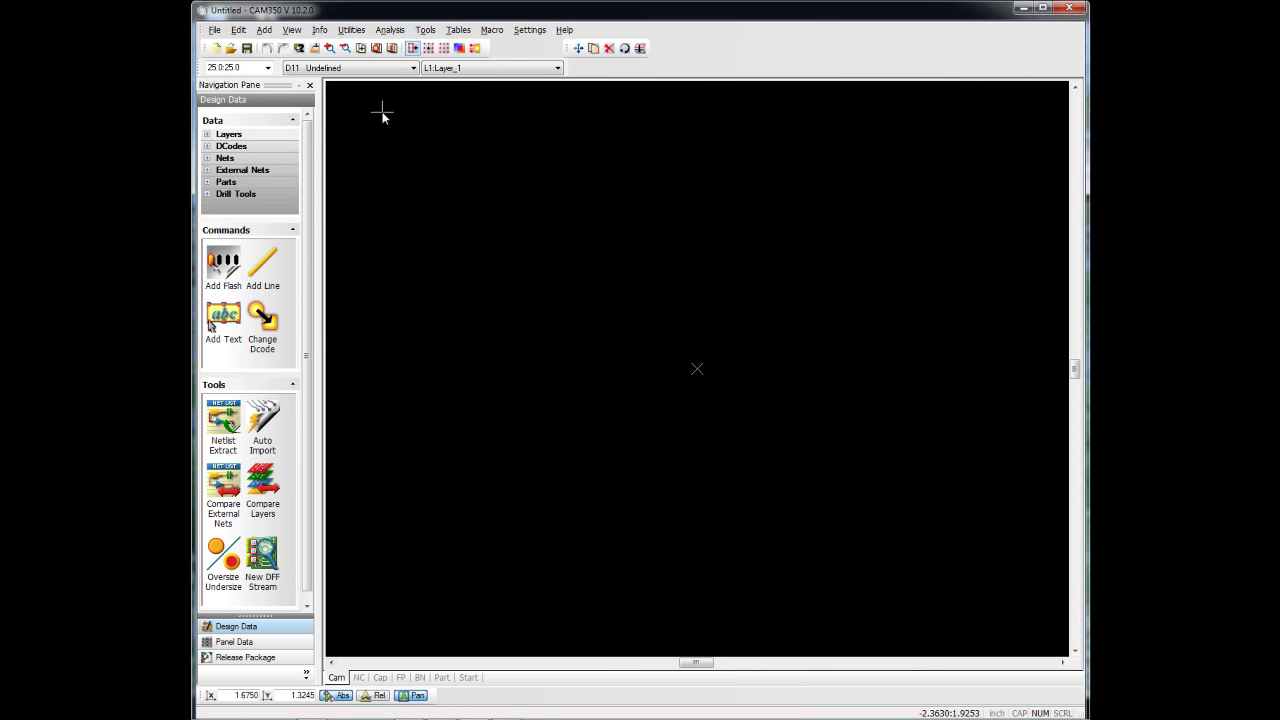
# - Choose ODB++ import and select the job file Gerber2\odbjob.tgz
pyautogui.click(215, 31)
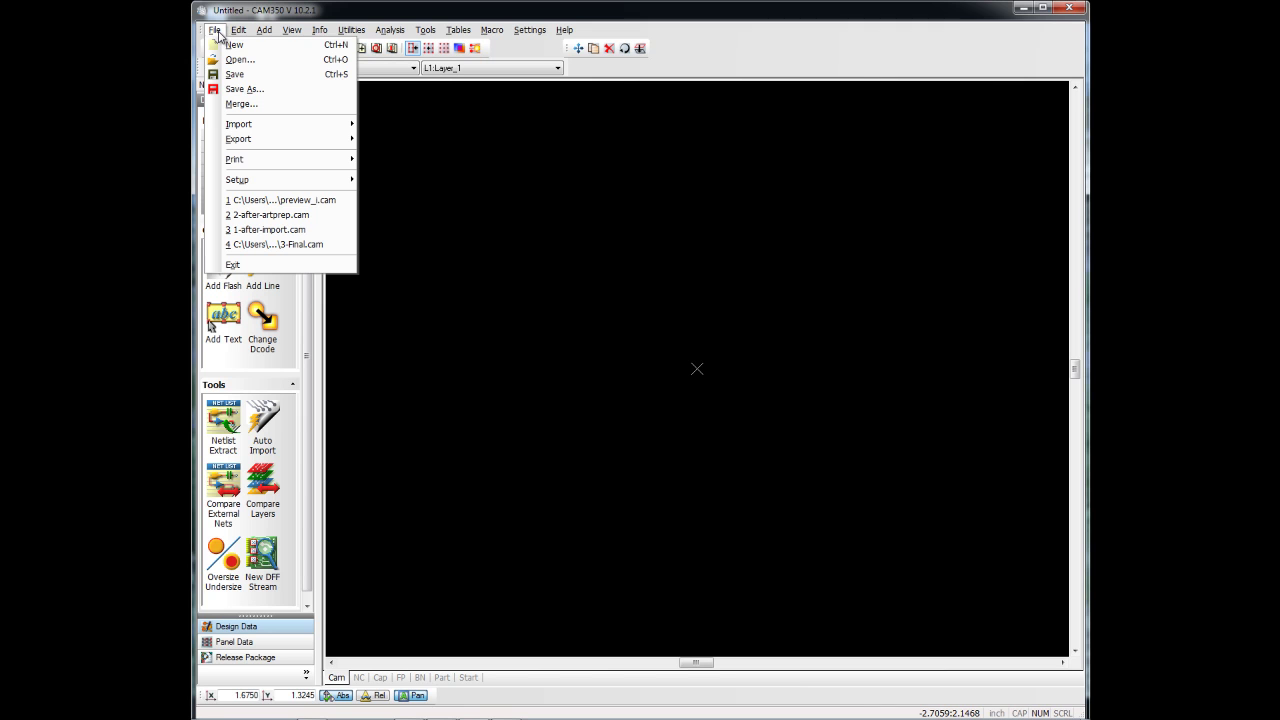
pyautogui.moveTo(263, 126)
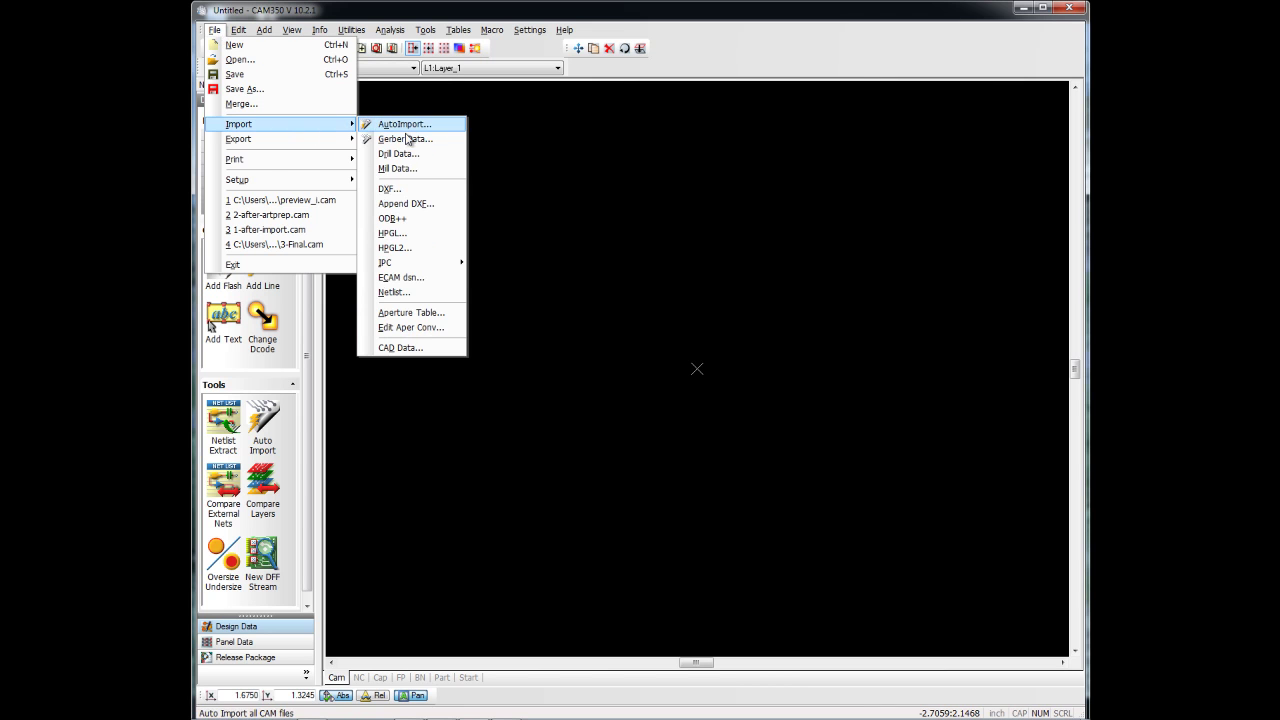
pyautogui.click(439, 218)
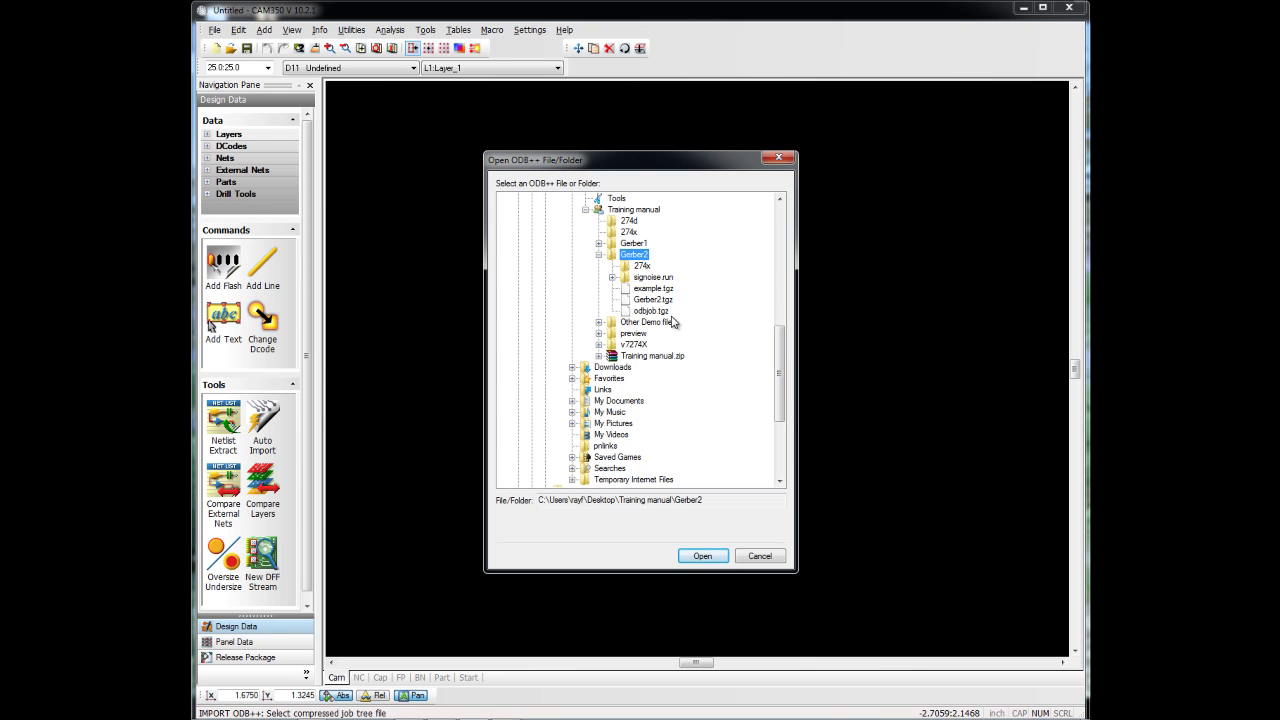
pyautogui.click(652, 311)
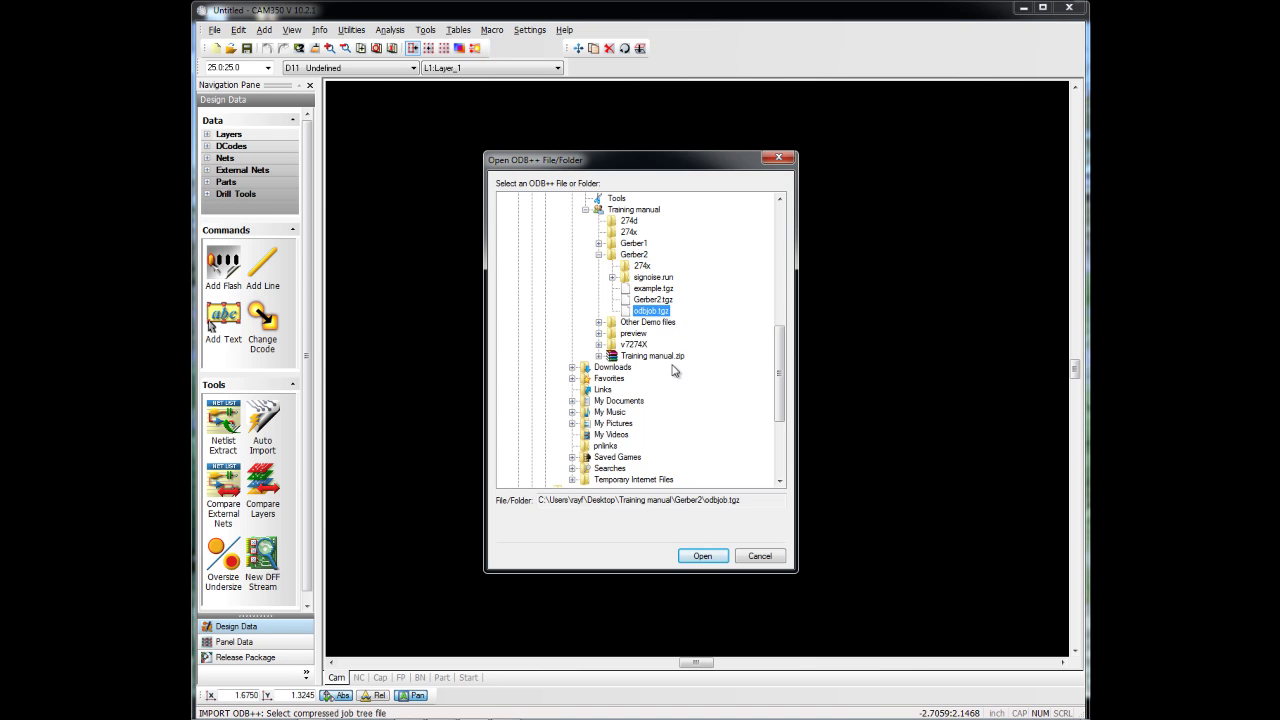
pyautogui.click(703, 556)
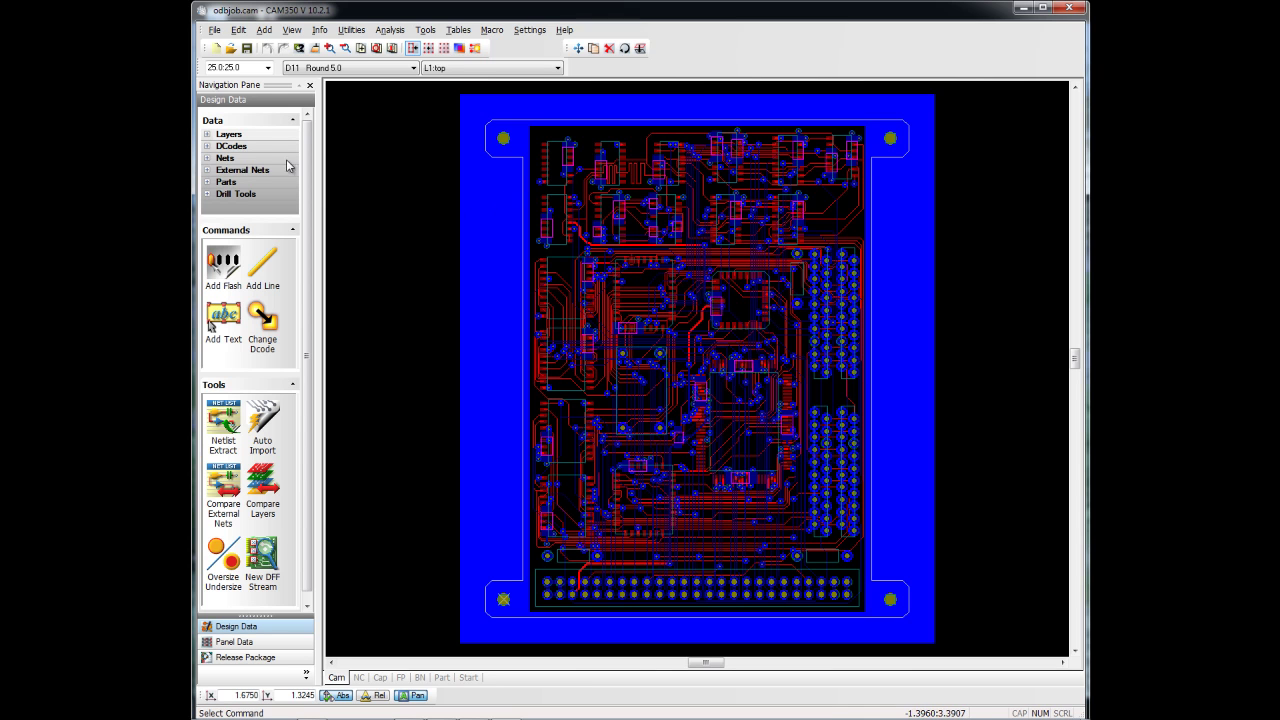
# - List the ODB++ board's layers and display only 1:top
pyautogui.click(208, 135)
pyautogui.click(220, 167)
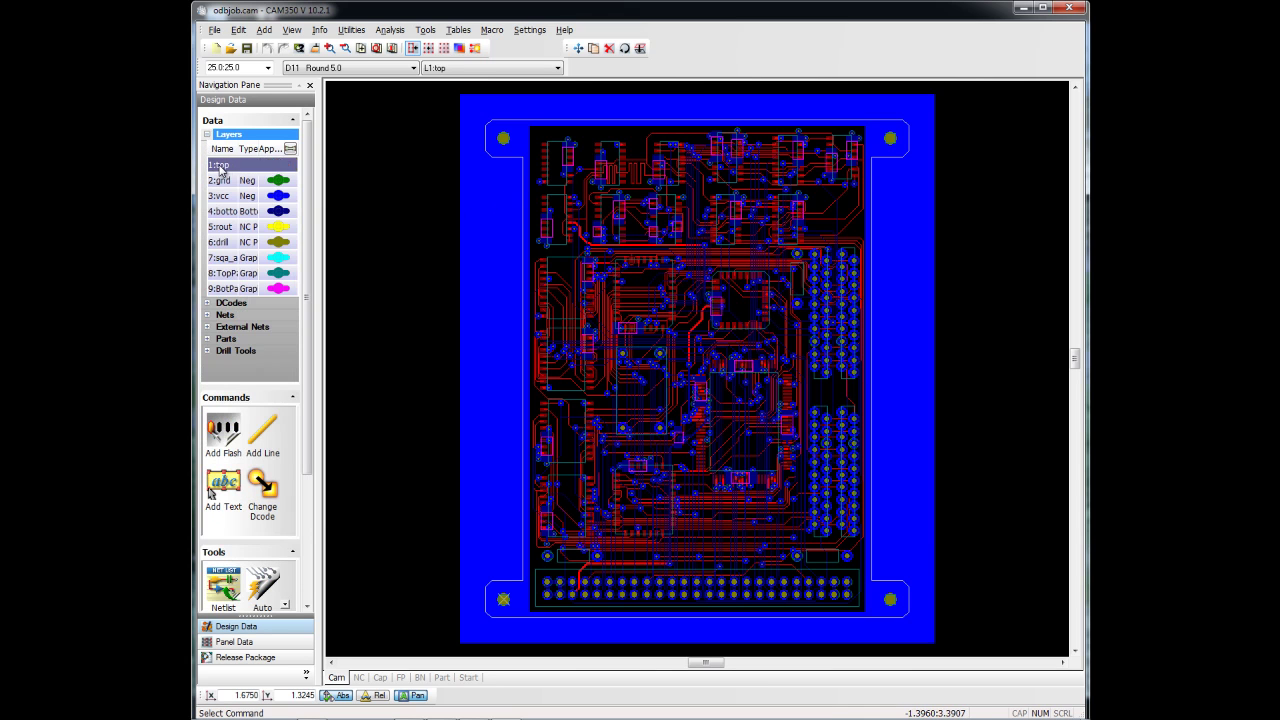
# - Set top and bottom Part Outlines to 'Draw before graphical data', then fit the whole board
pyautogui.click(529, 30)
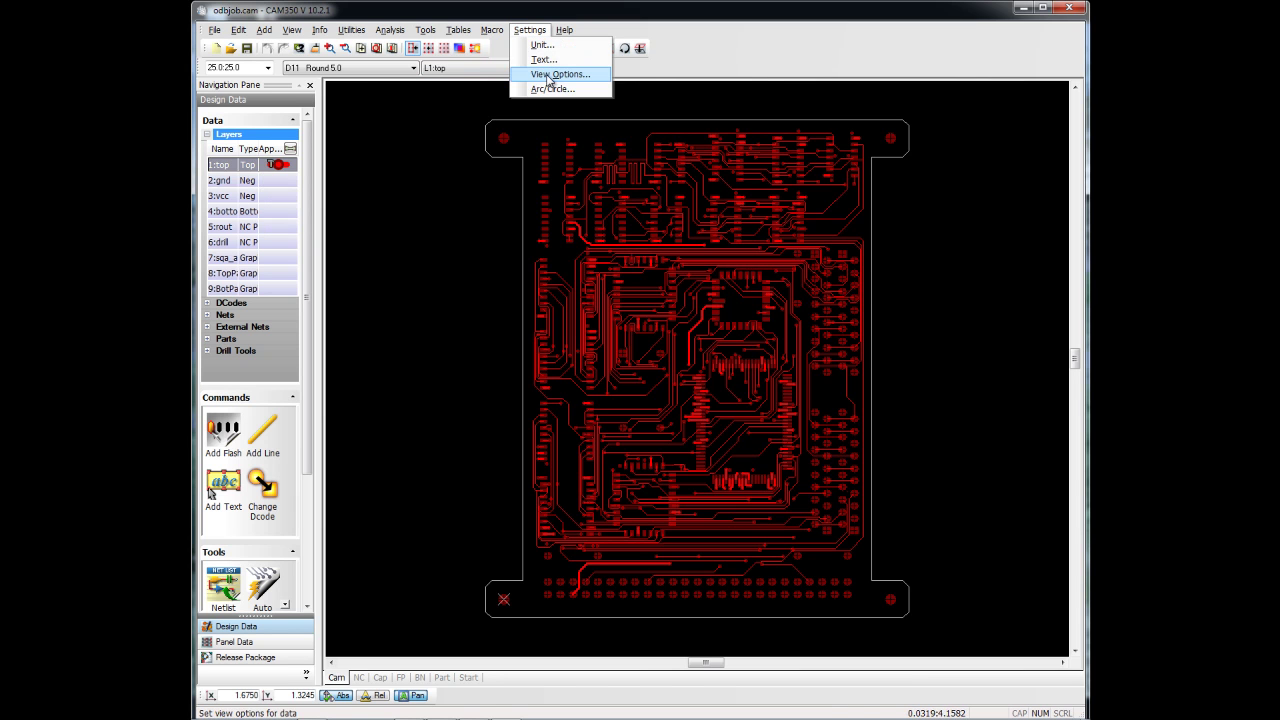
pyautogui.click(549, 78)
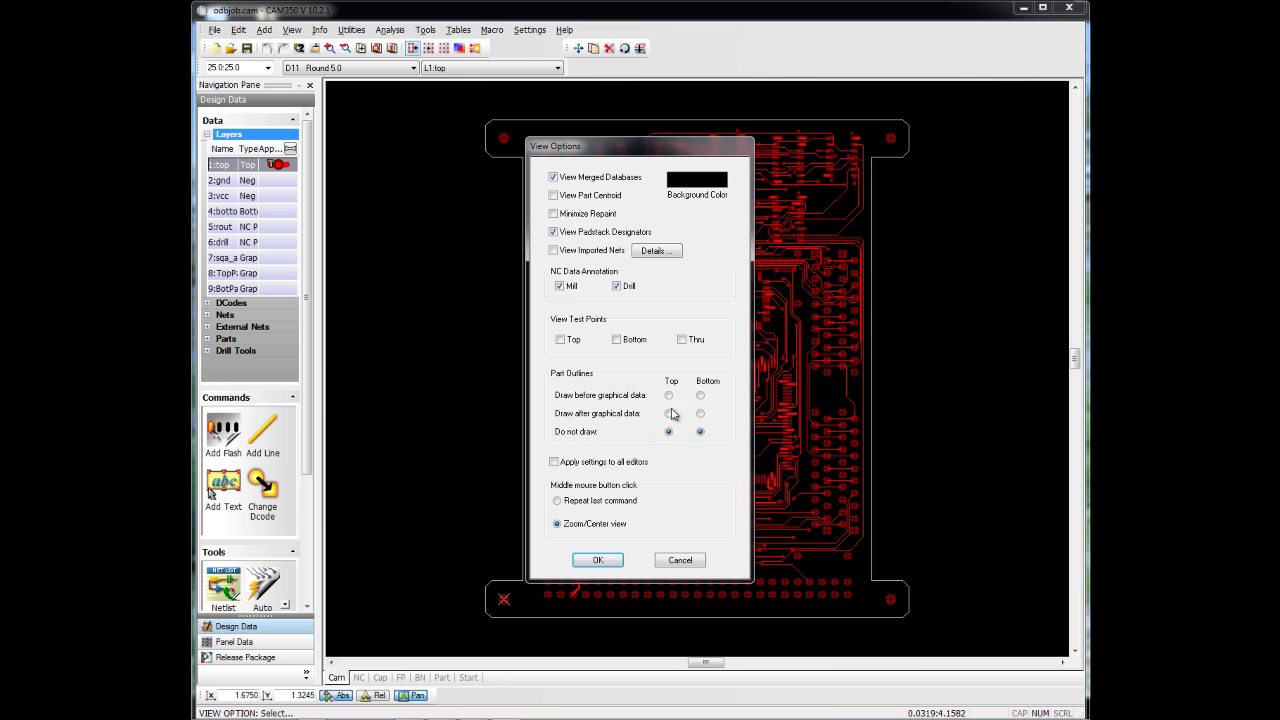
pyautogui.click(668, 396)
pyautogui.click(700, 396)
pyautogui.click(598, 561)
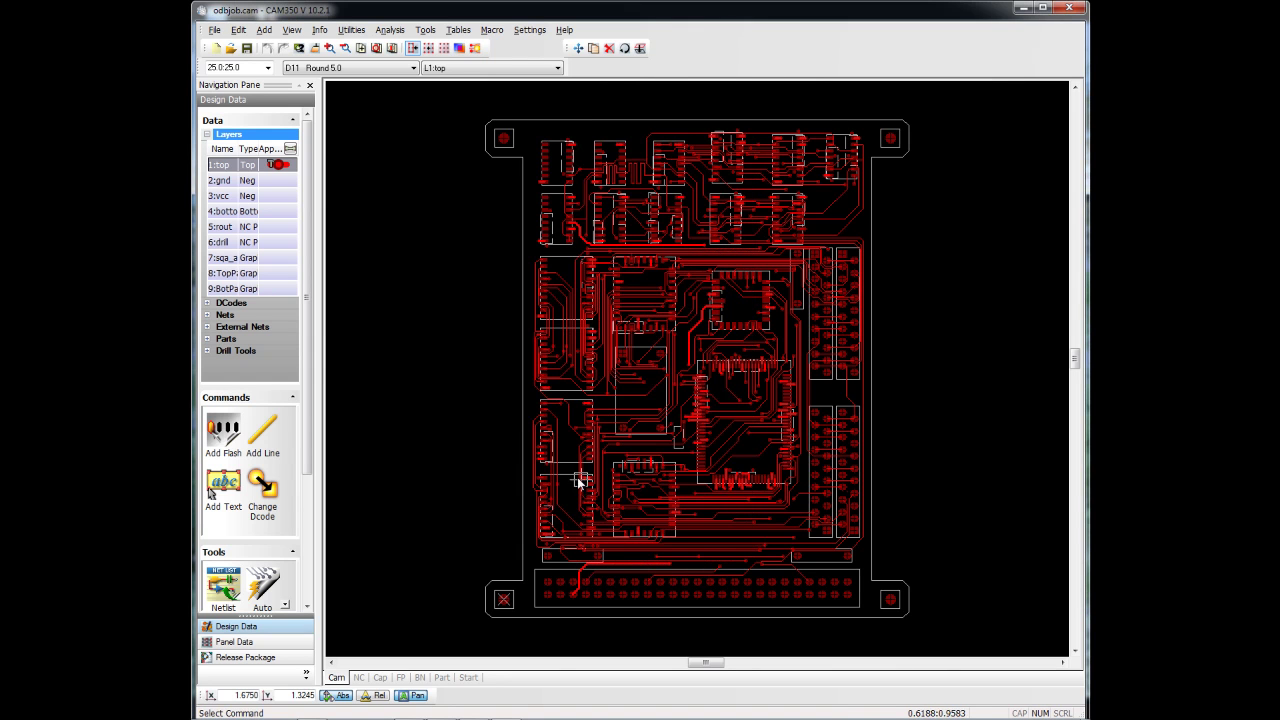
pyautogui.scroll(2, 571, 250)
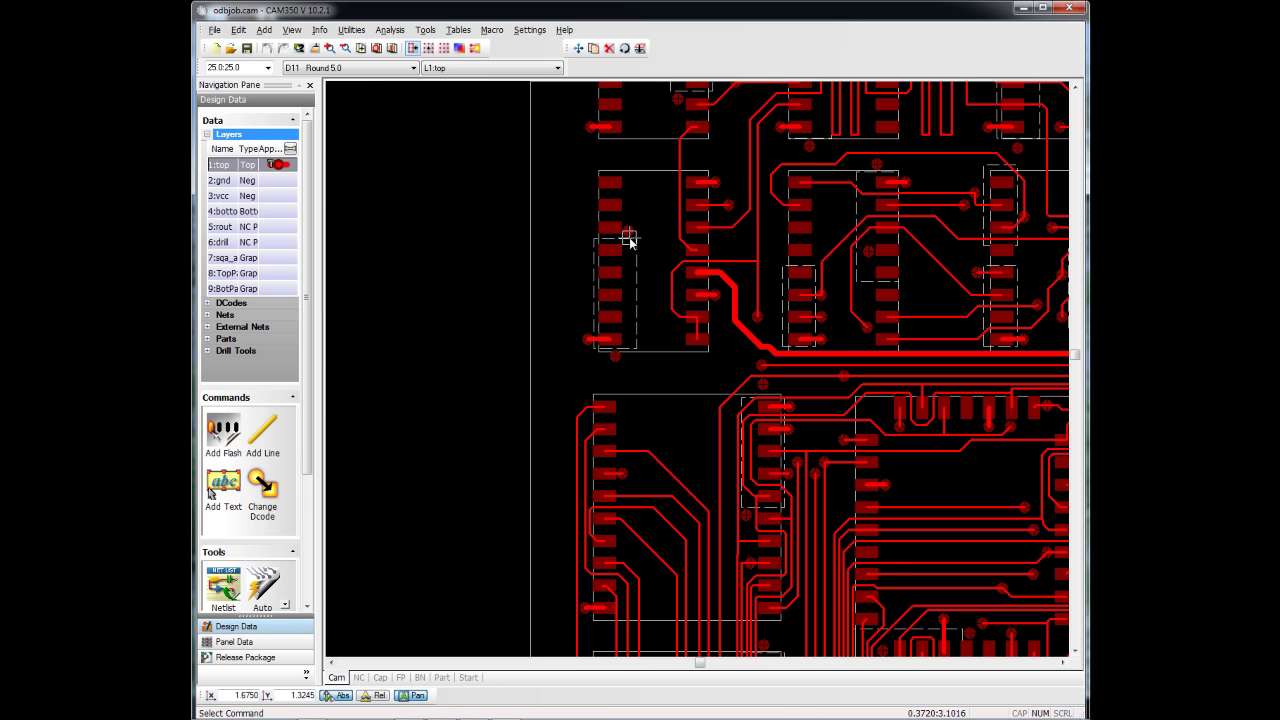
pyautogui.press('Home')
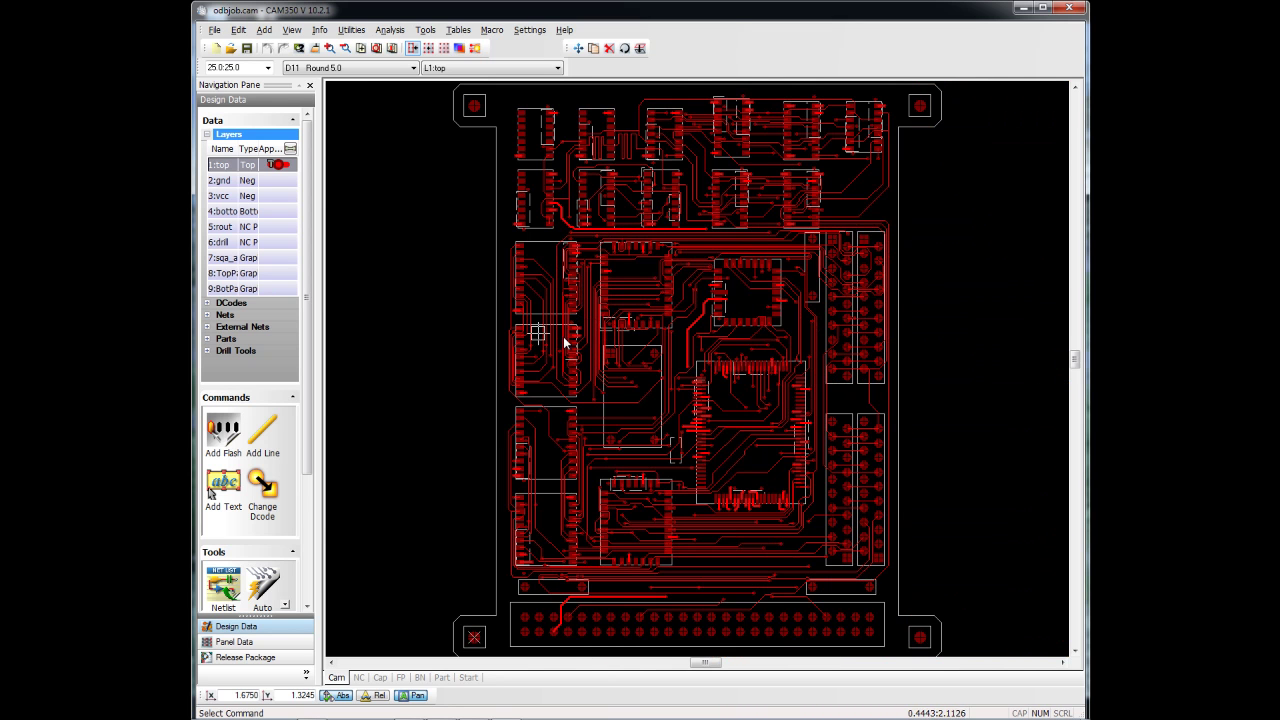
# - Zoom to parts U8 and U7, sort parts by RefDes, and select capacitors C1–C9
pyautogui.click(209, 342)
pyautogui.click(230, 370)
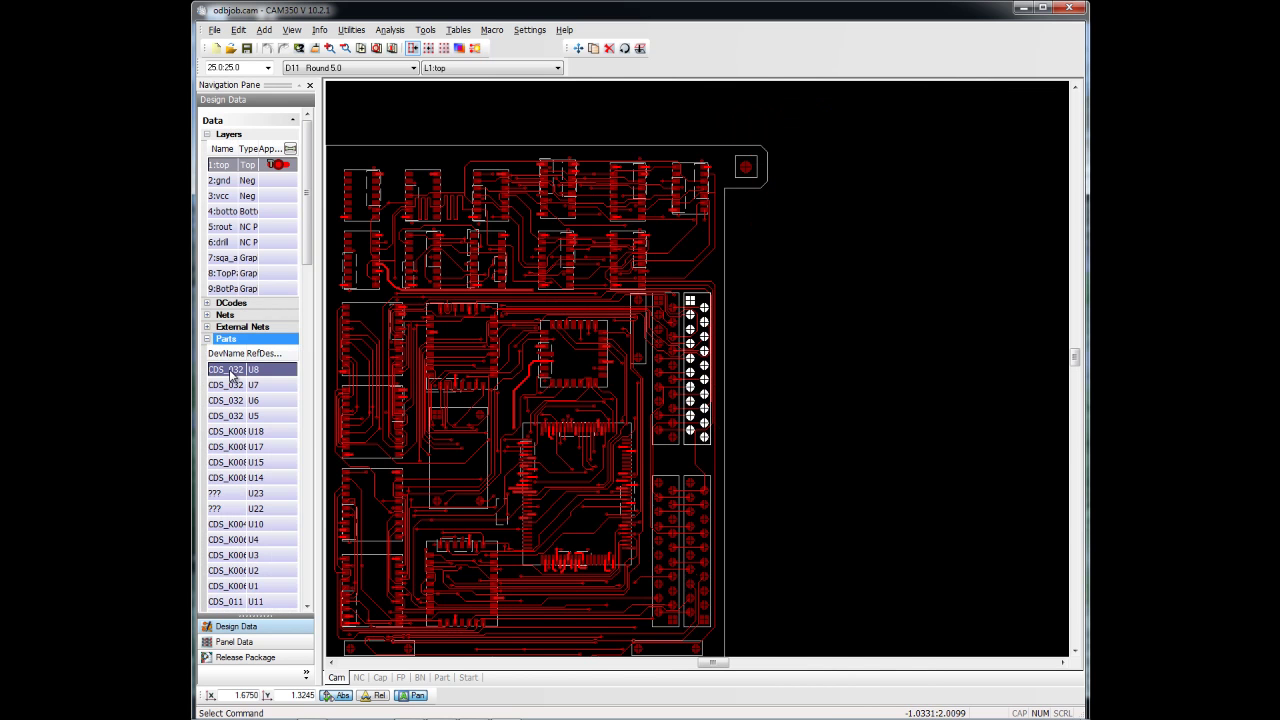
pyautogui.click(232, 386)
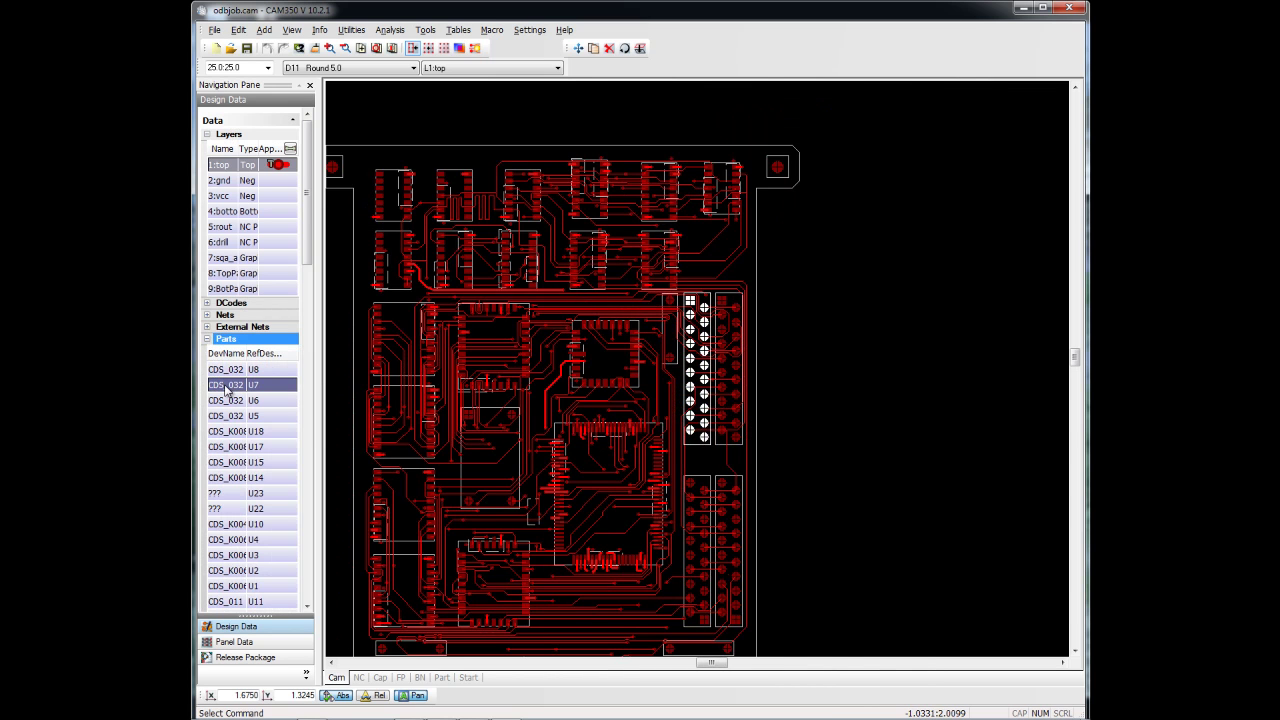
pyautogui.click(264, 353)
pyautogui.moveTo(228, 370); pyautogui.dragTo(240, 494)
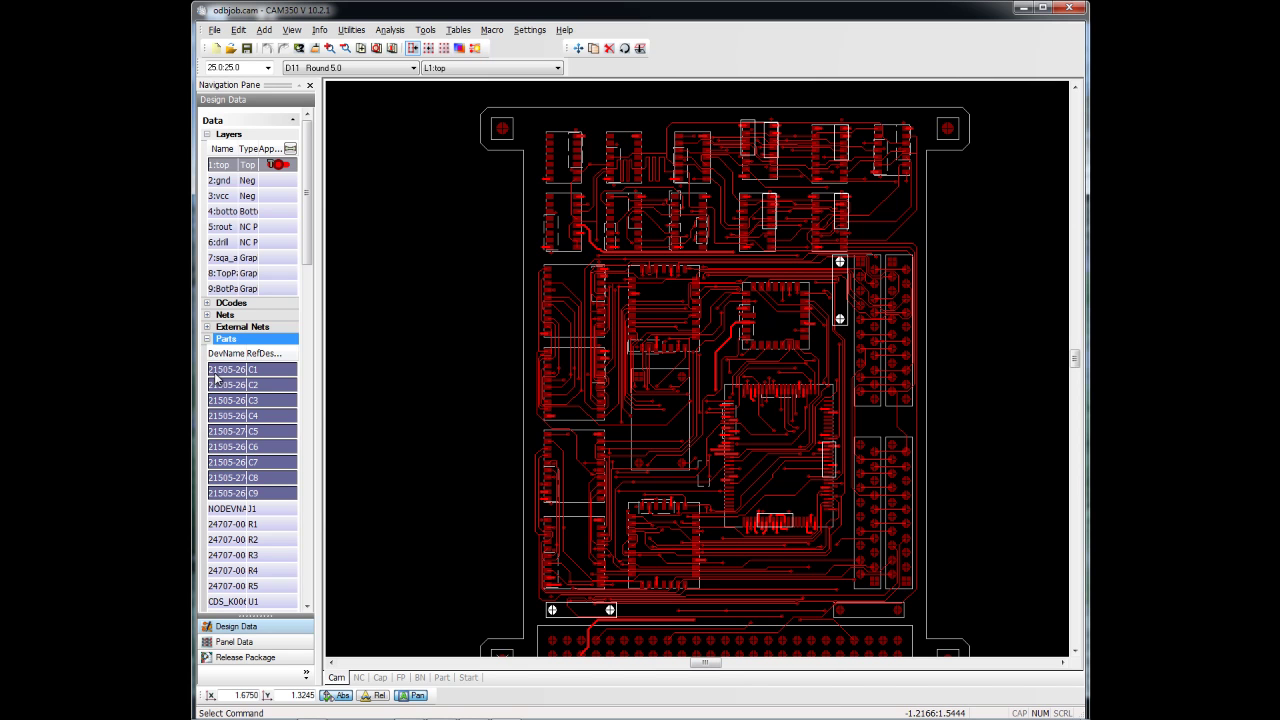
# - Highlight nets A1, A3, then A2–A6 together, and collapse the Nets and Parts lists
pyautogui.click(210, 316)
pyautogui.click(229, 345)
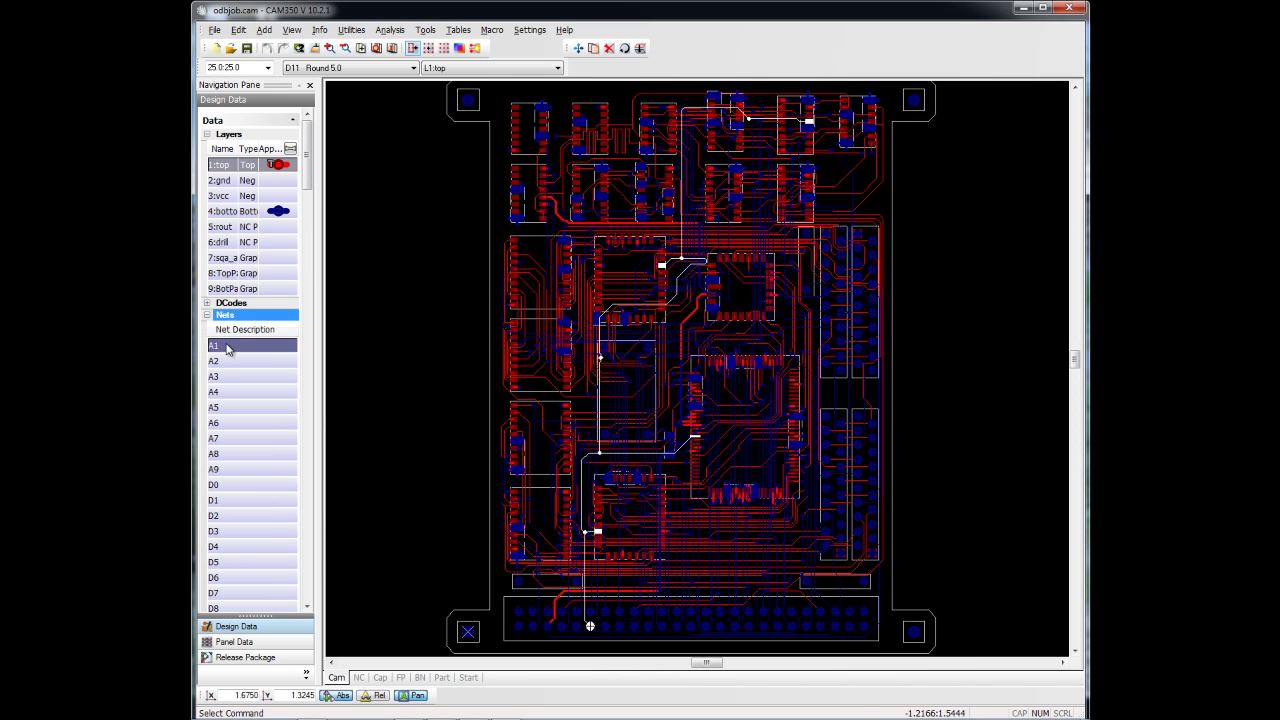
pyautogui.click(241, 375)
pyautogui.click(245, 361)
pyautogui.keyDown('shift'); pyautogui.click(250, 422); pyautogui.keyUp('shift')
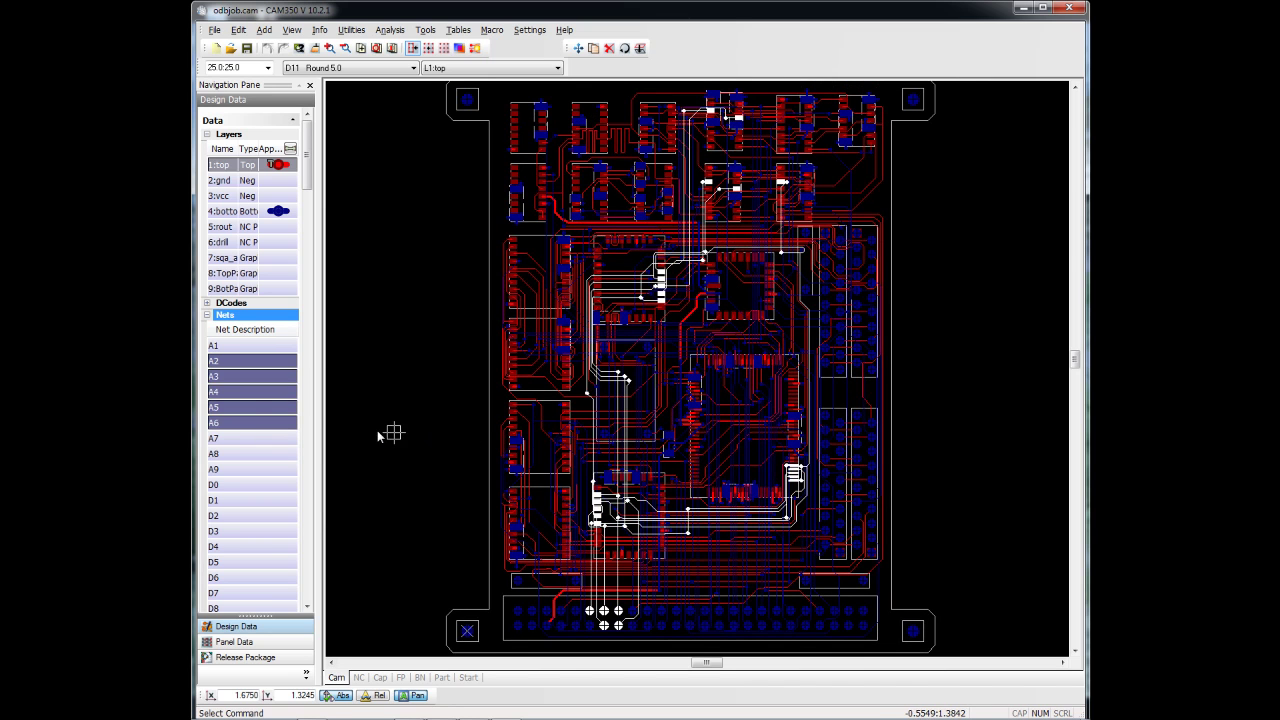
pyautogui.click(207, 315)
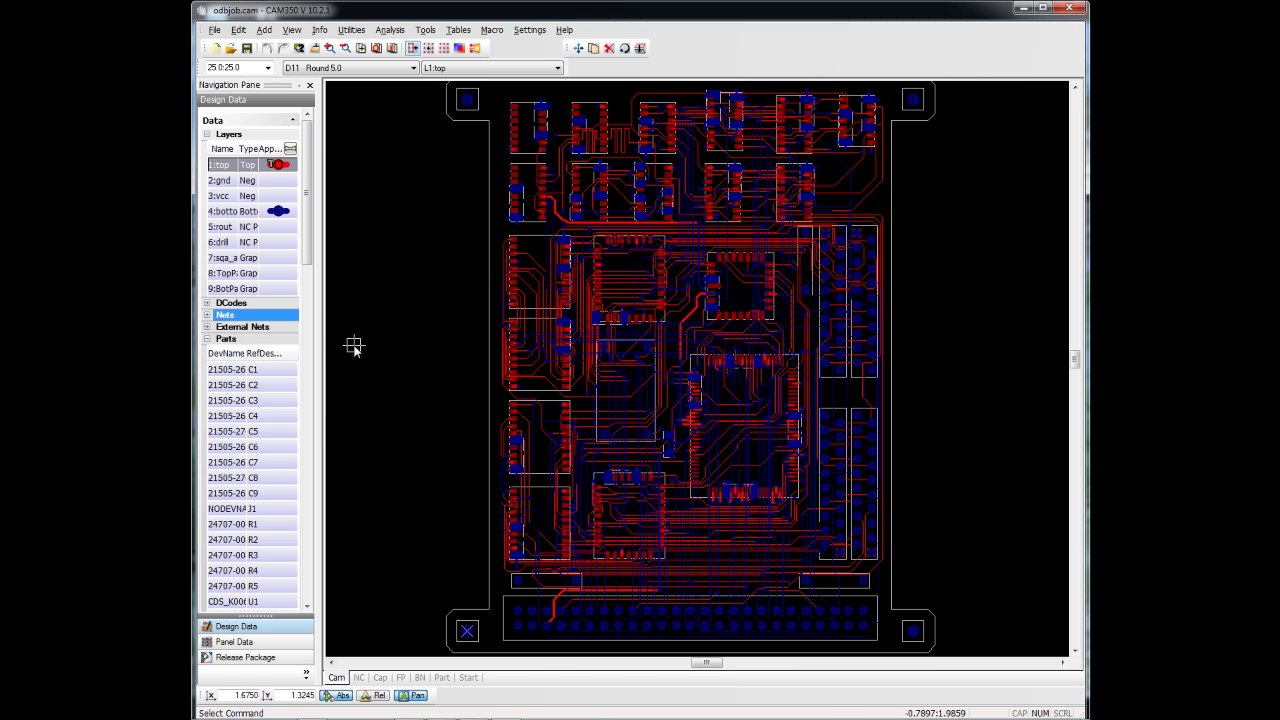
pyautogui.click(207, 339)
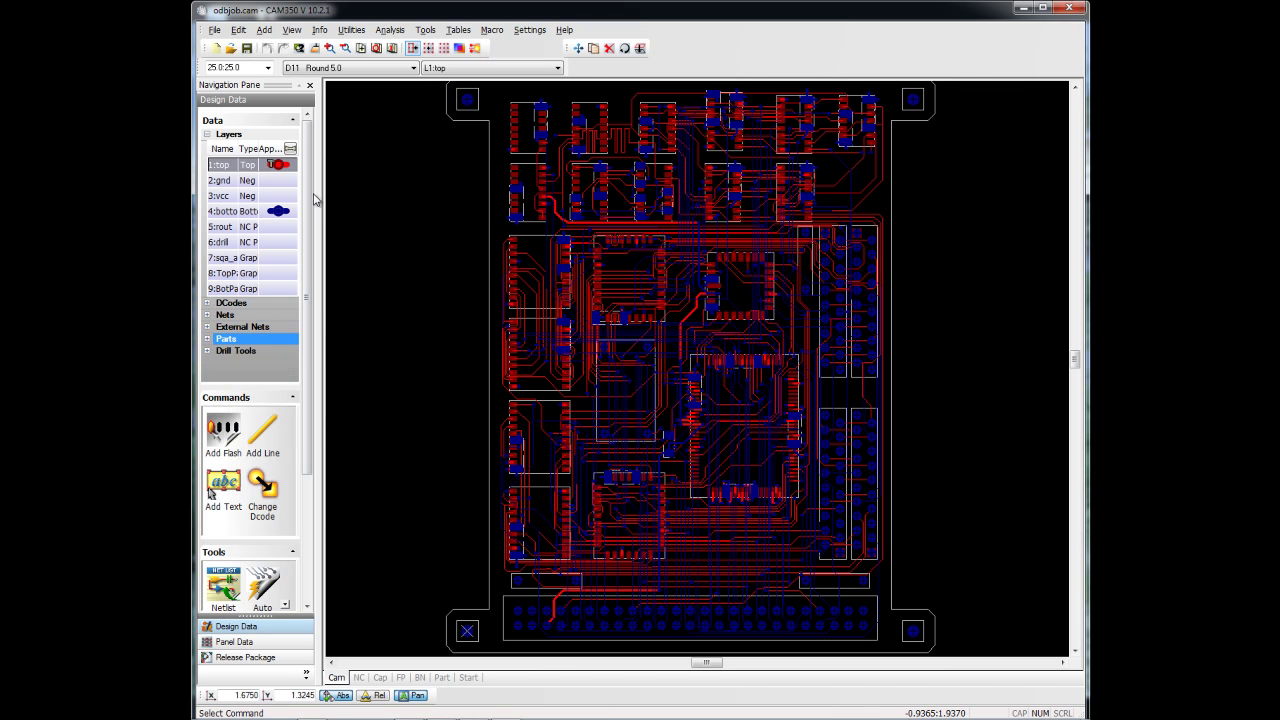